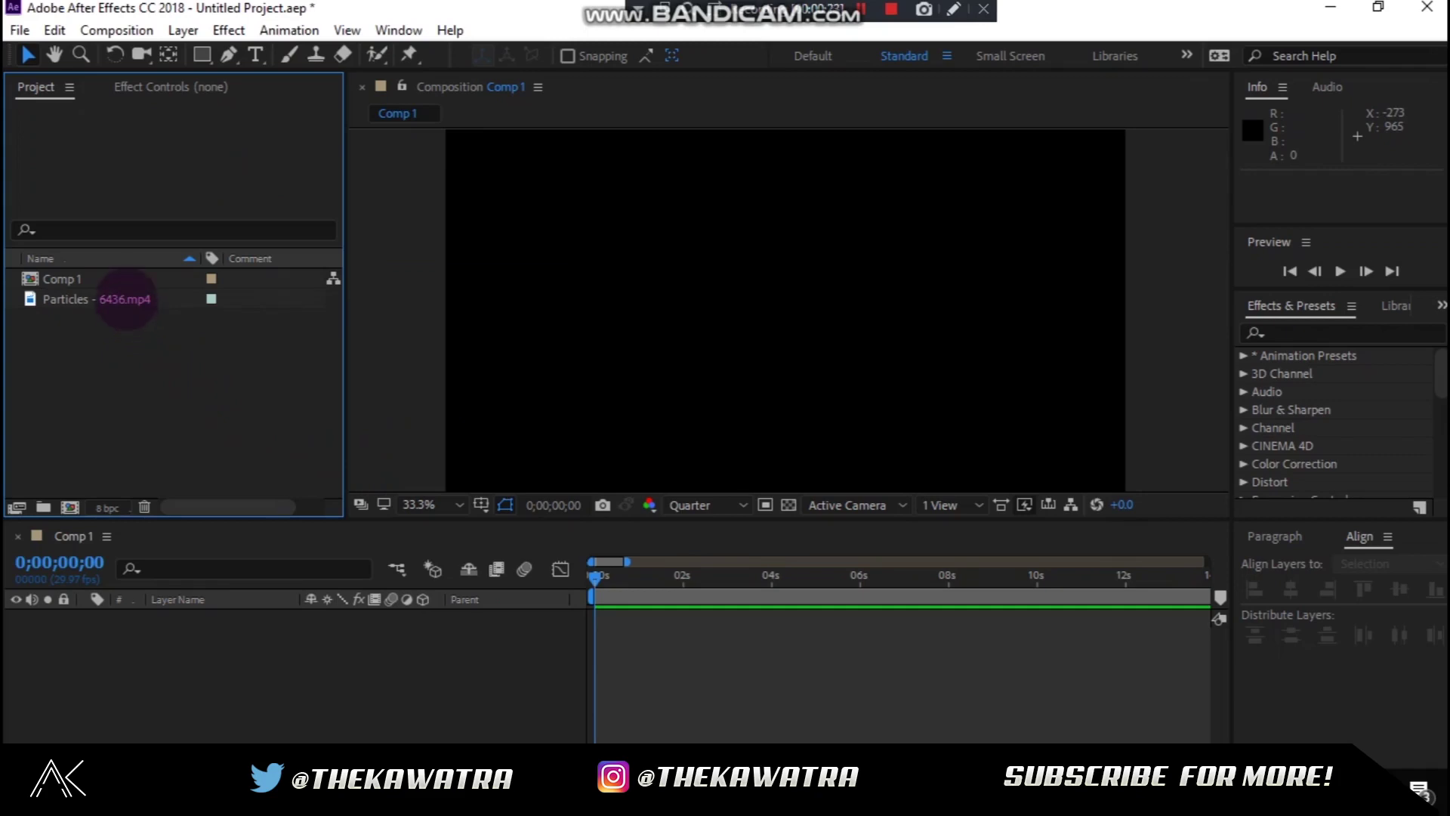
- Add Particles - 6436.mp4 to the Comp 1 timeline and scrub through the footage
{"action": "left_click", "coordinate": [125, 299]}
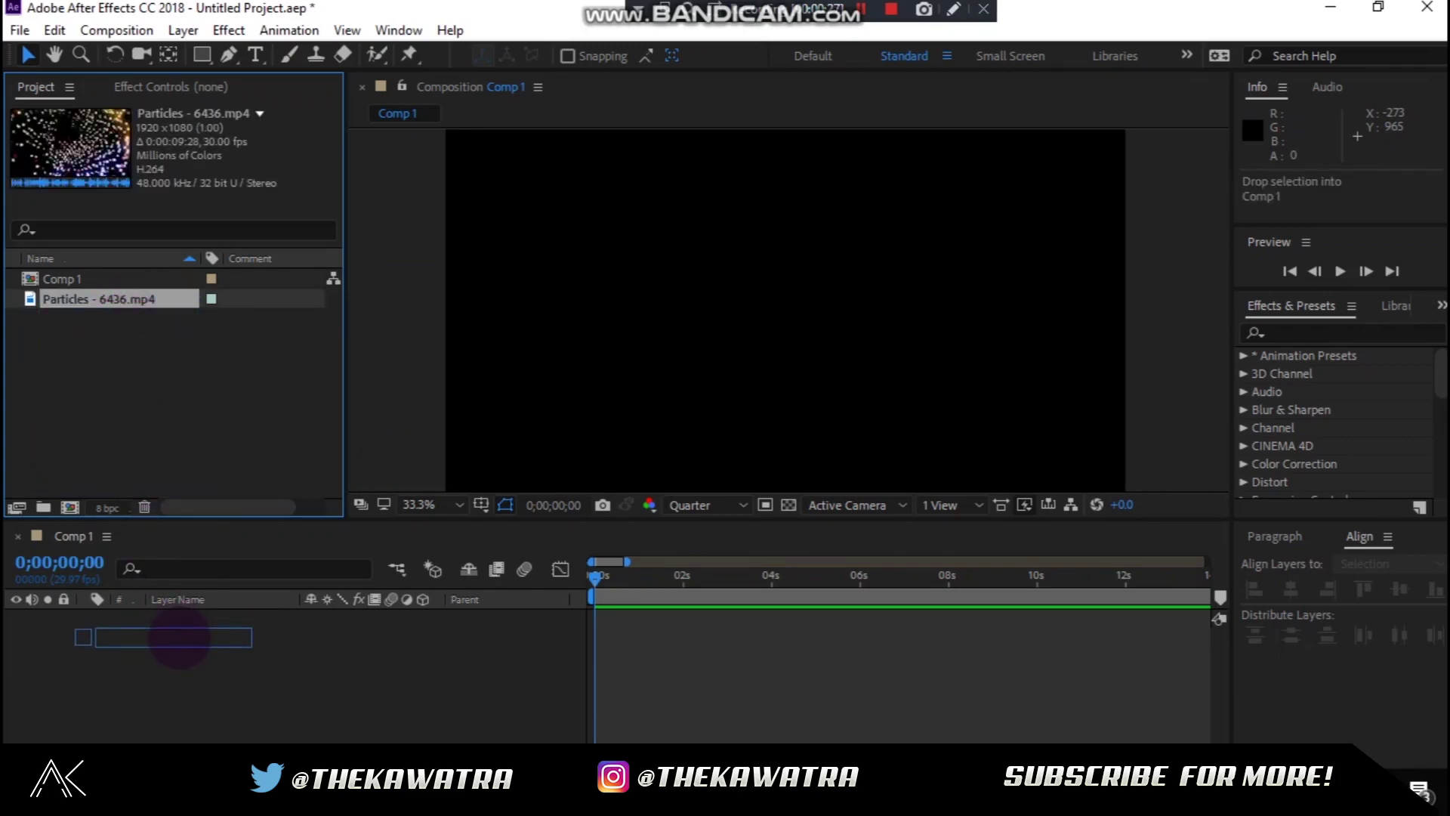
{"action": "left_click_drag", "start_coordinate": [125, 300], "coordinate": [175, 618]}
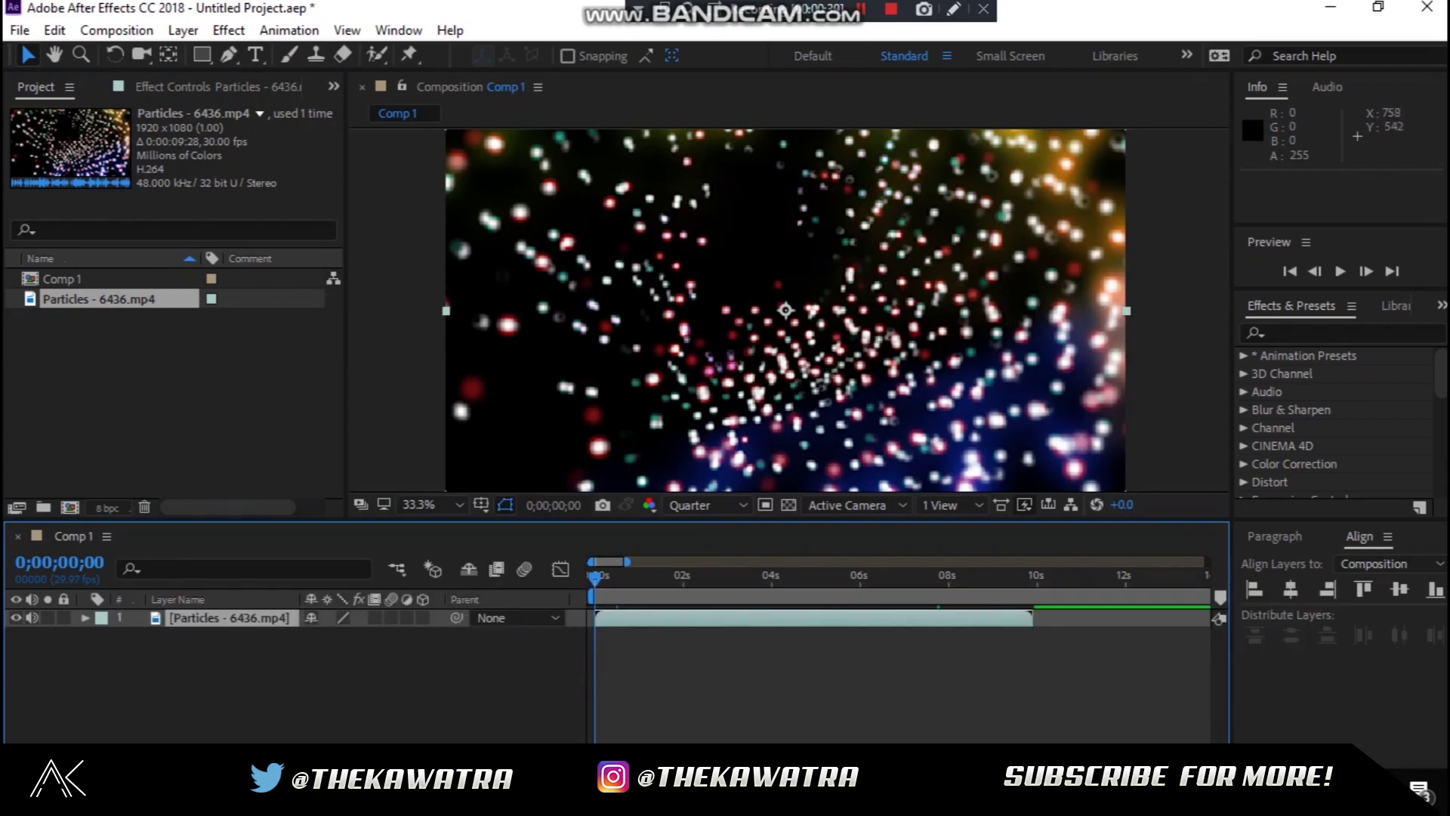
{"action": "mouse_move", "coordinate": [596, 574]}
{"action": "left_mouse_down"}
{"action": "mouse_move", "coordinate": [654, 576]}
{"action": "mouse_move", "coordinate": [656, 561]}
{"action": "left_mouse_up"}
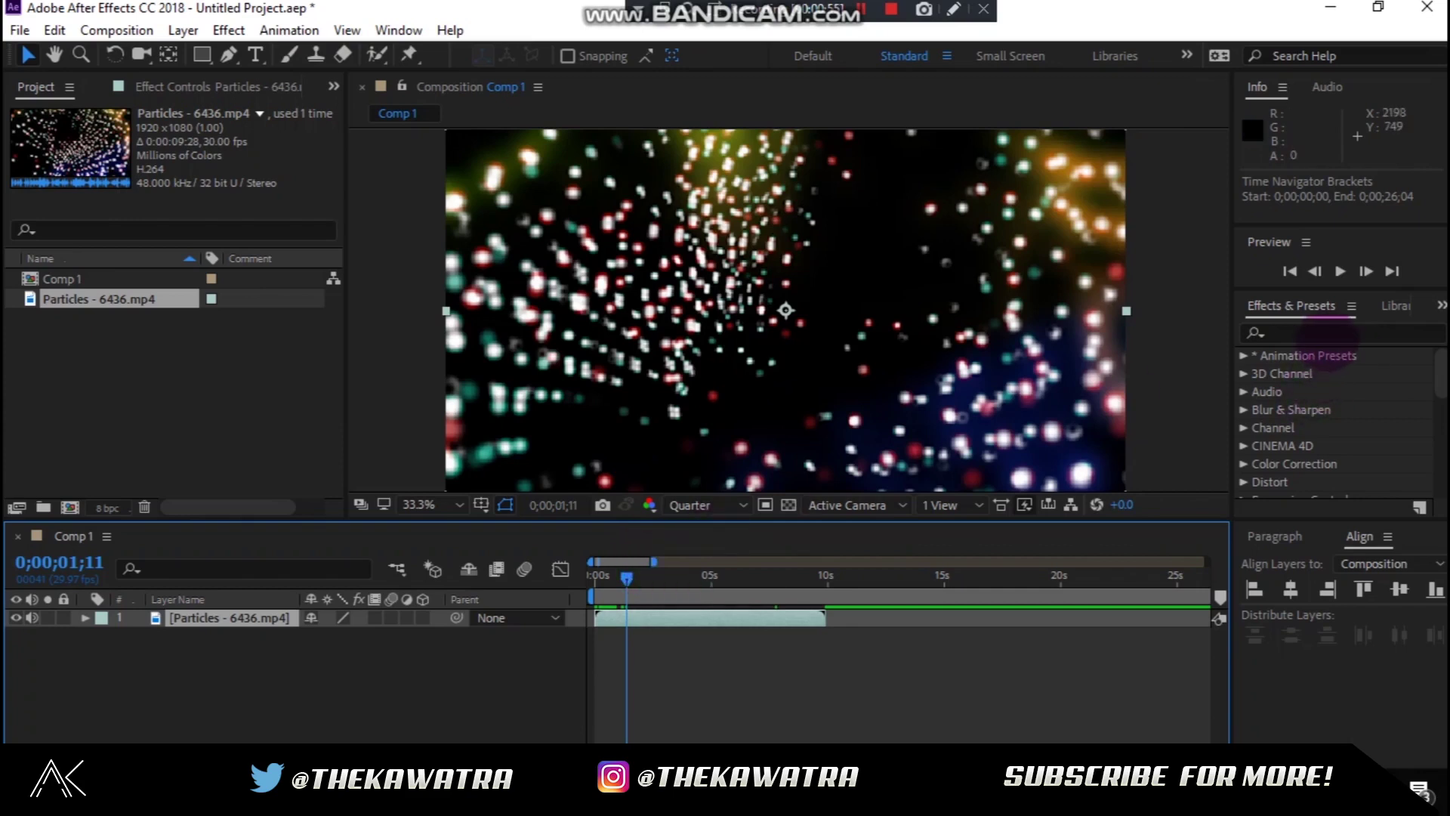
{"action": "left_click", "coordinate": [19, 29]}
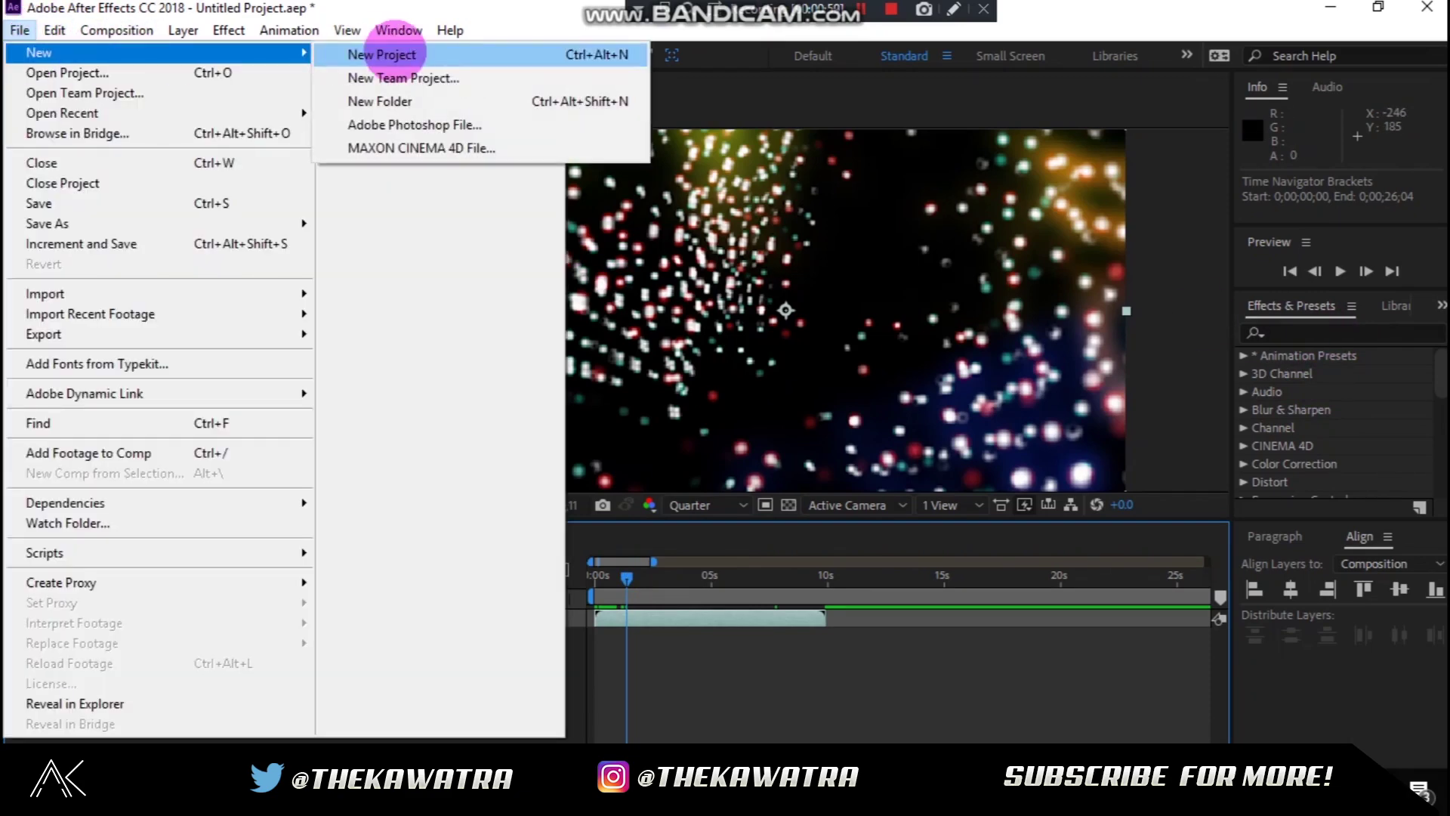
{"action": "left_click", "coordinate": [388, 22]}
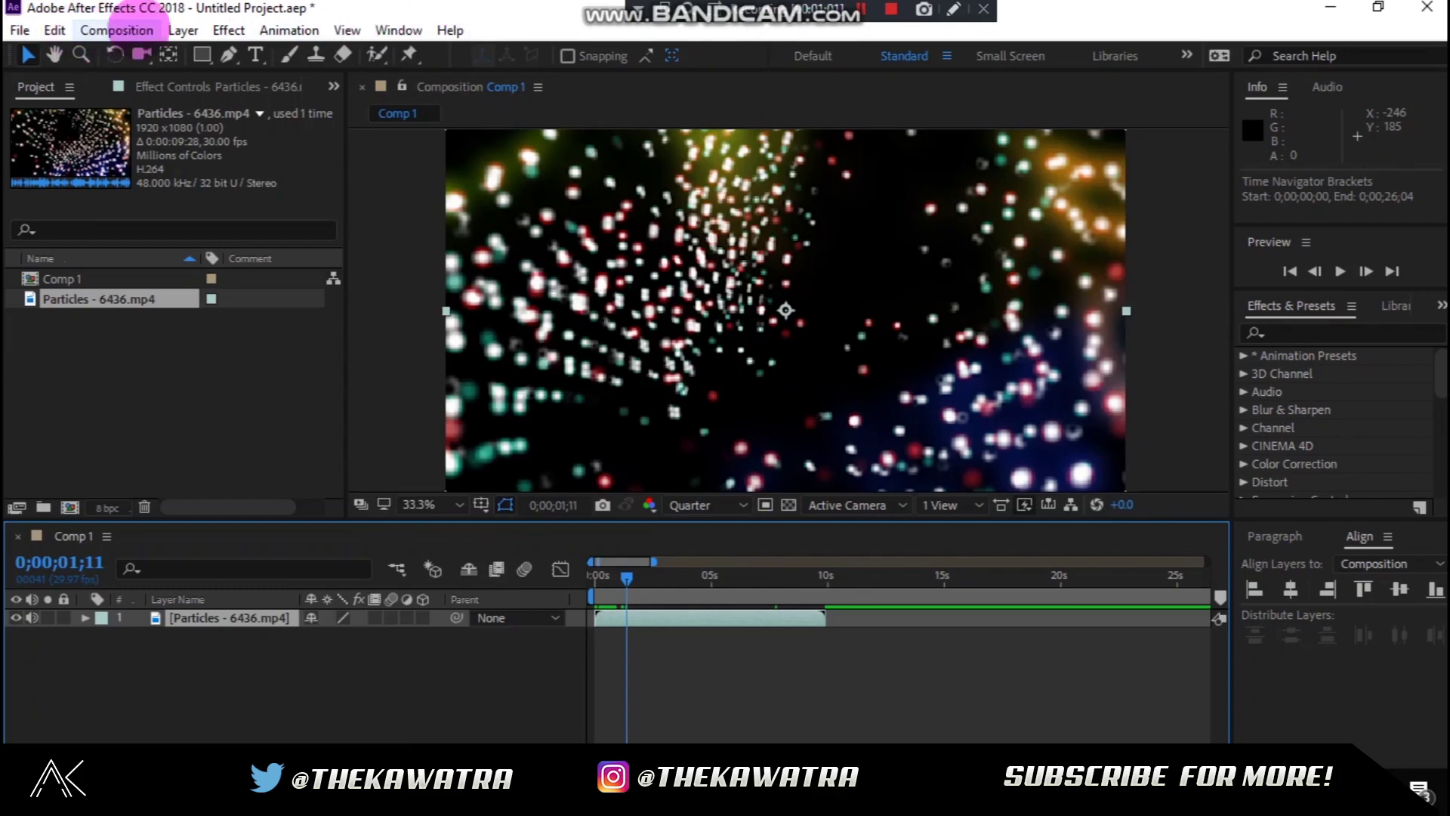
{"action": "left_click", "coordinate": [117, 30]}
{"action": "left_click", "coordinate": [147, 53]}
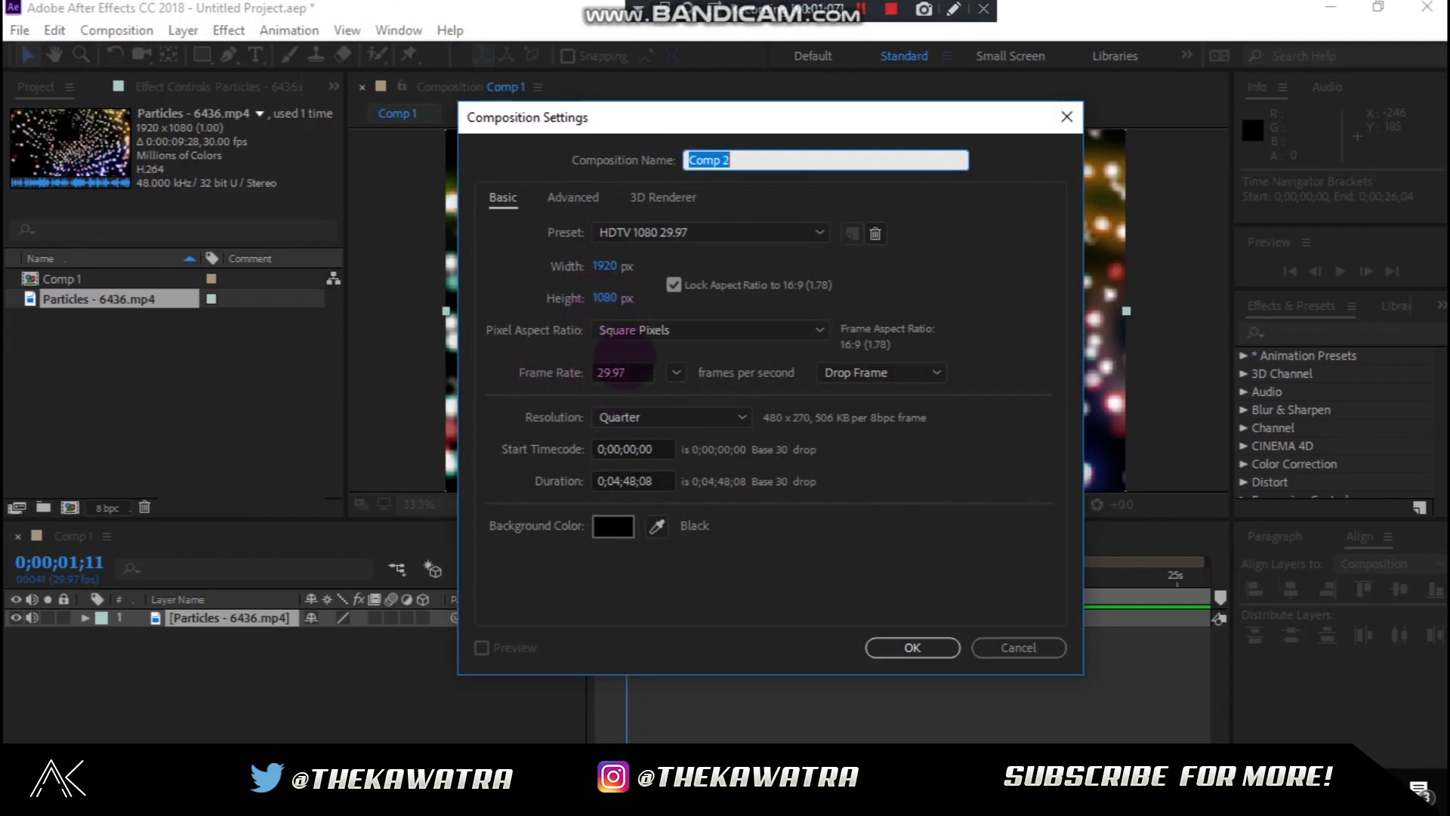
{"action": "left_click", "coordinate": [997, 647]}
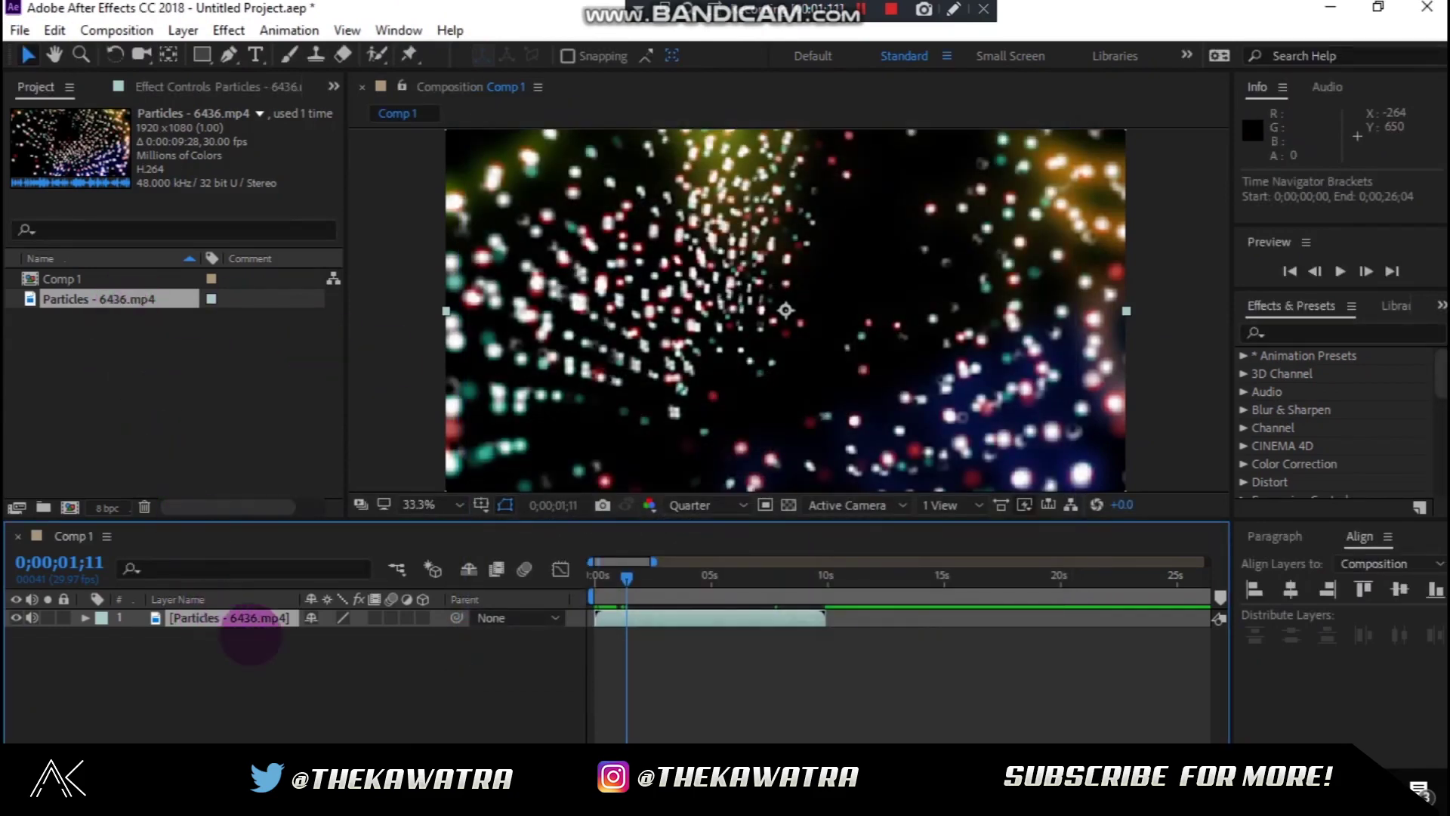
{"action": "left_click_drag", "start_coordinate": [627, 576], "coordinate": [550, 577]}
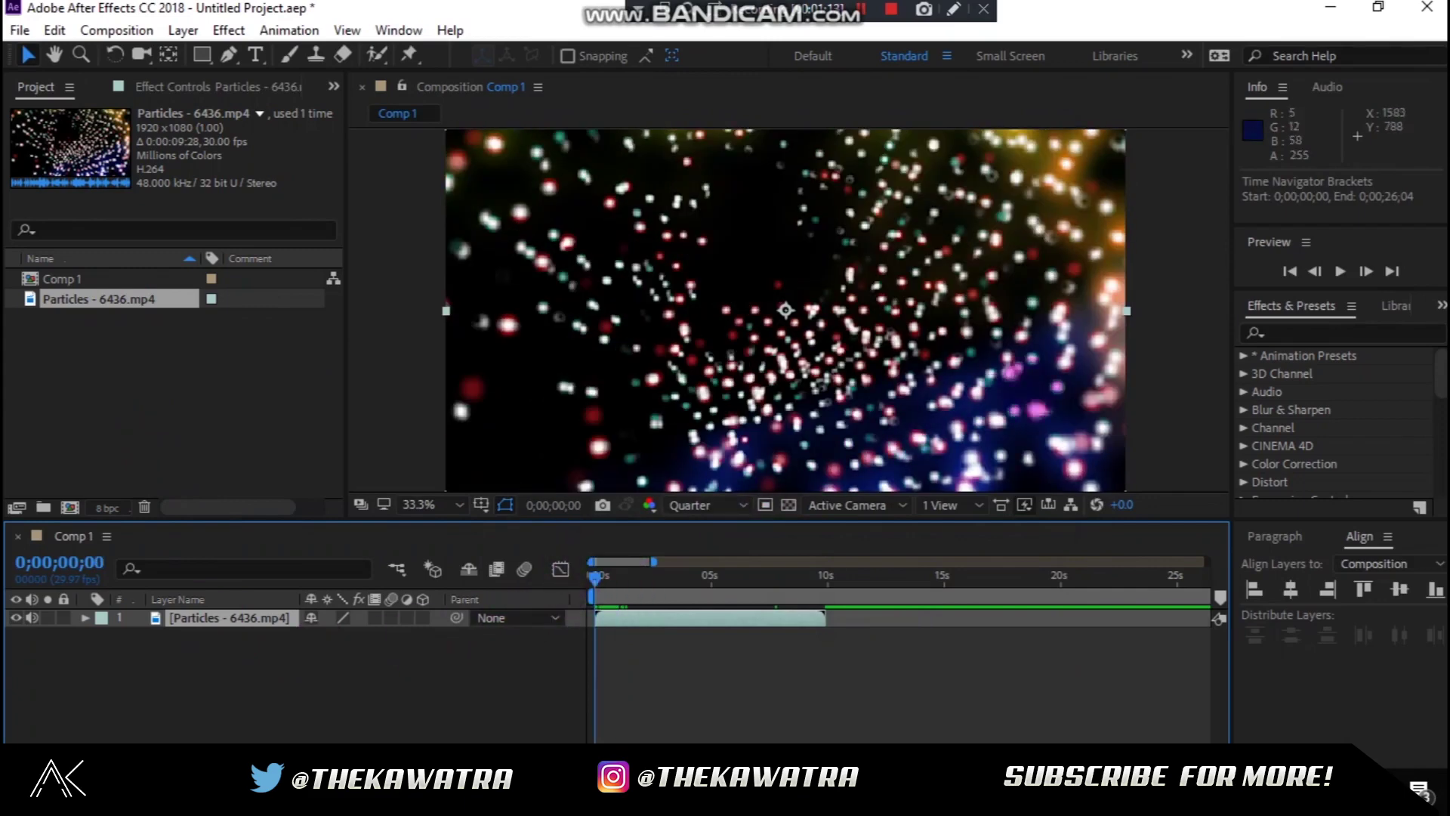
- Search Effects & Presets for 'camera' and drag Camera Lens Blur onto the Particles layer
{"action": "left_click", "coordinate": [1303, 333]}
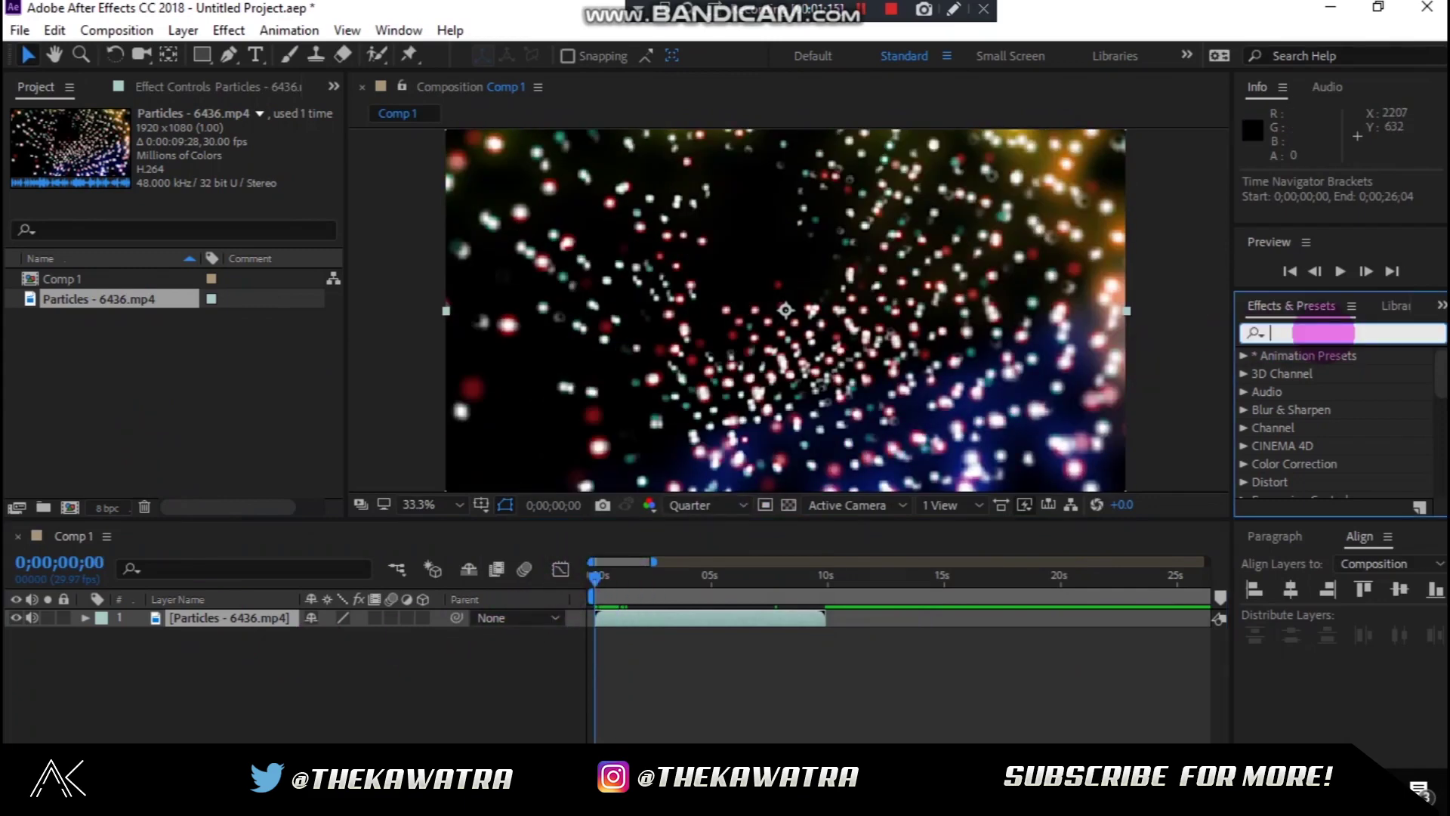
{"action": "type", "text": "camera"}
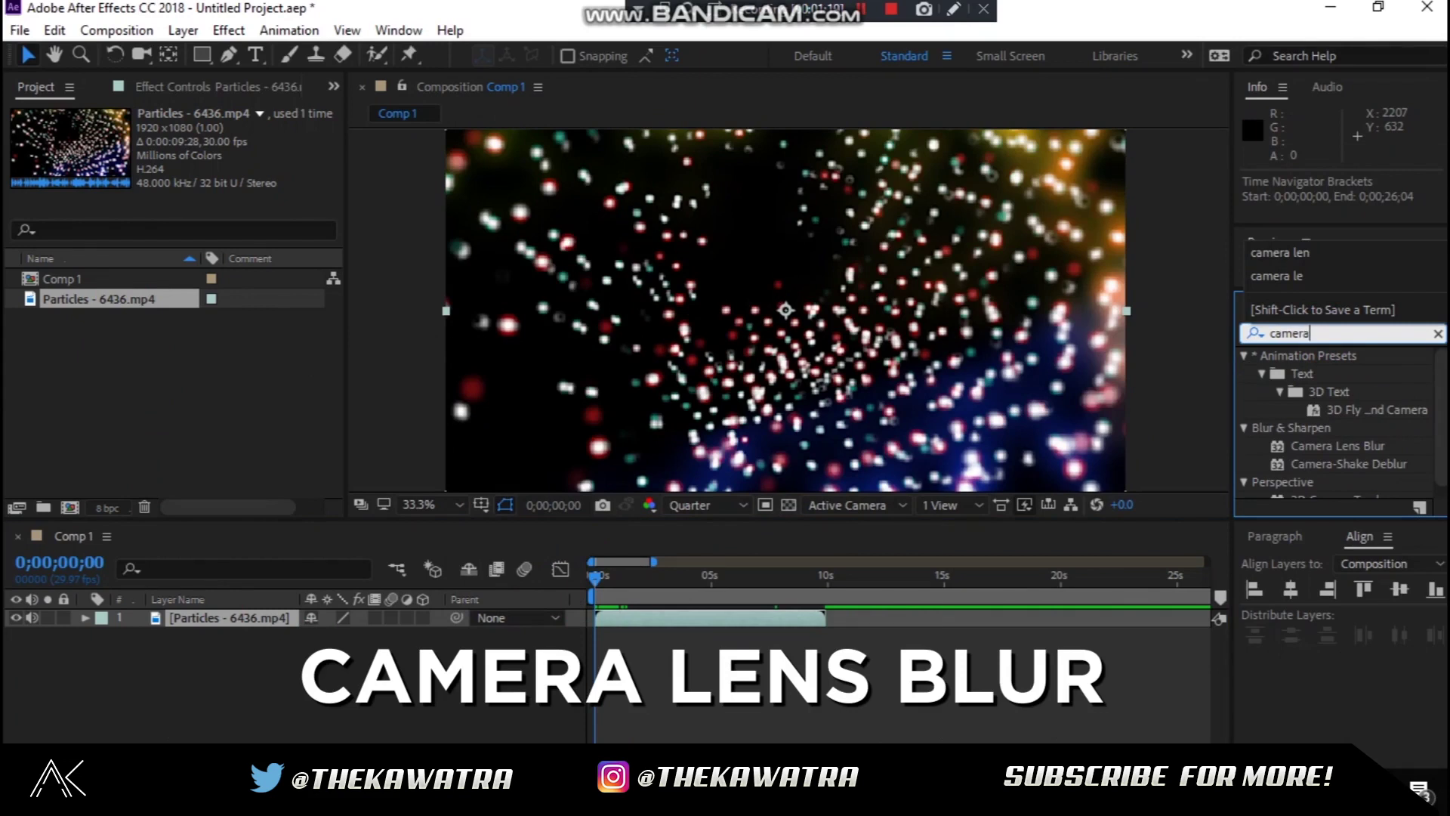
{"action": "left_click", "coordinate": [1320, 334]}
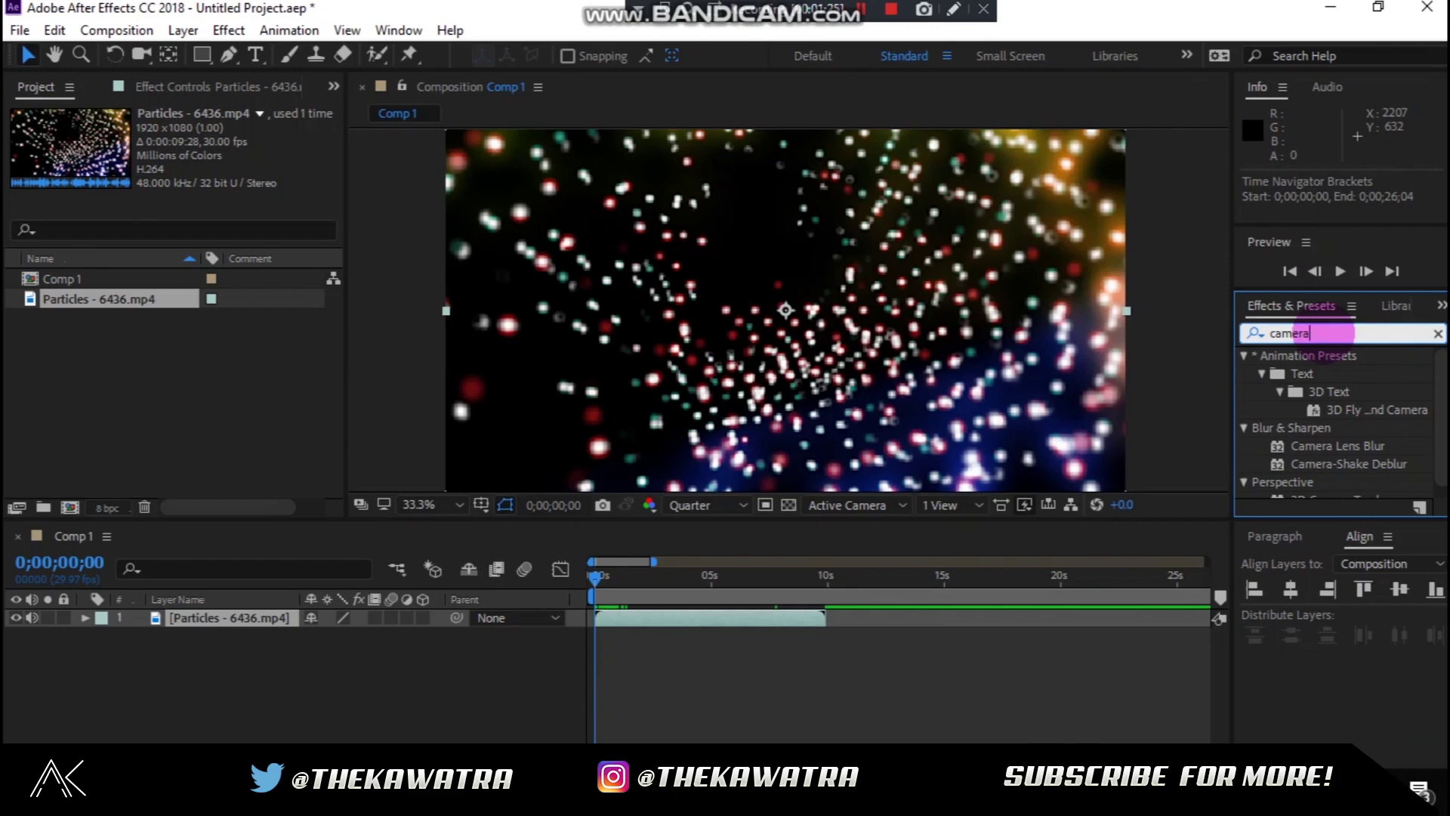
{"action": "scroll", "coordinate": [1320, 448], "scroll_direction": "down", "scroll_amount": 1}
{"action": "left_click", "coordinate": [1335, 434]}
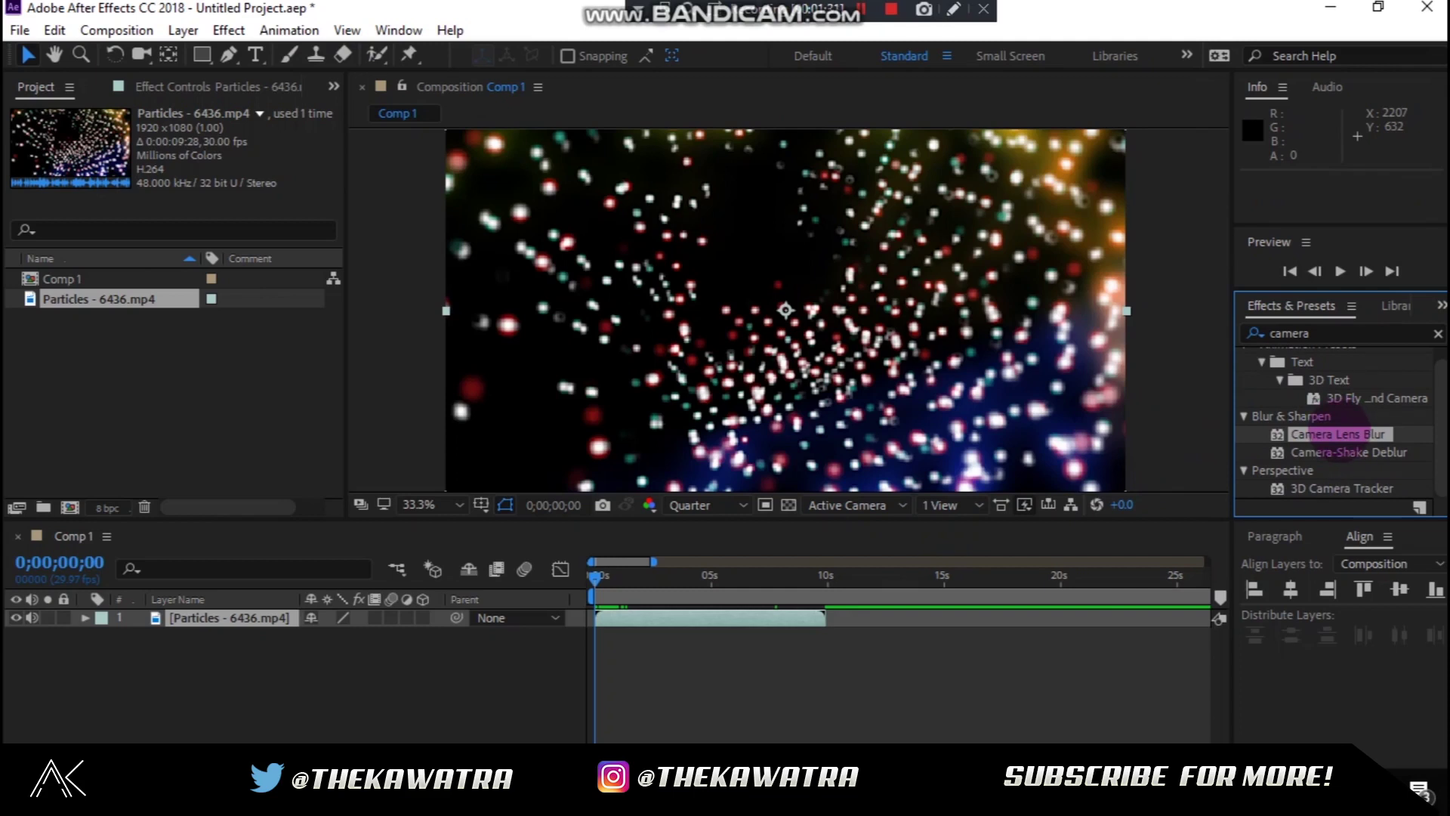
{"action": "left_click_drag", "start_coordinate": [1340, 434], "coordinate": [946, 402]}
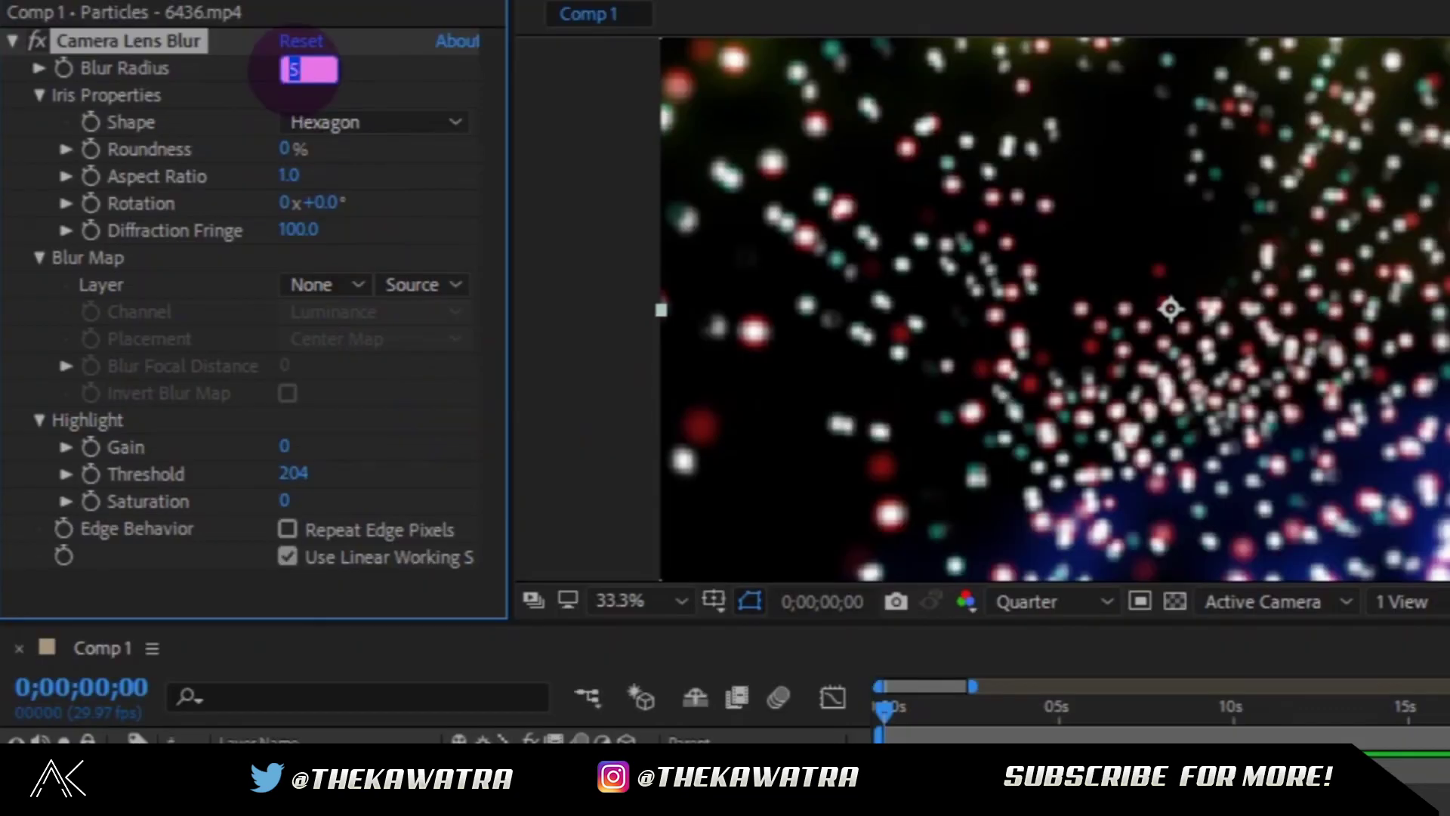
{"action": "type", "text": "28"}
- Set Camera Lens Blur's Blur Radius to 26, correcting an initial entry of 28
{"action": "key", "text": "Return"}
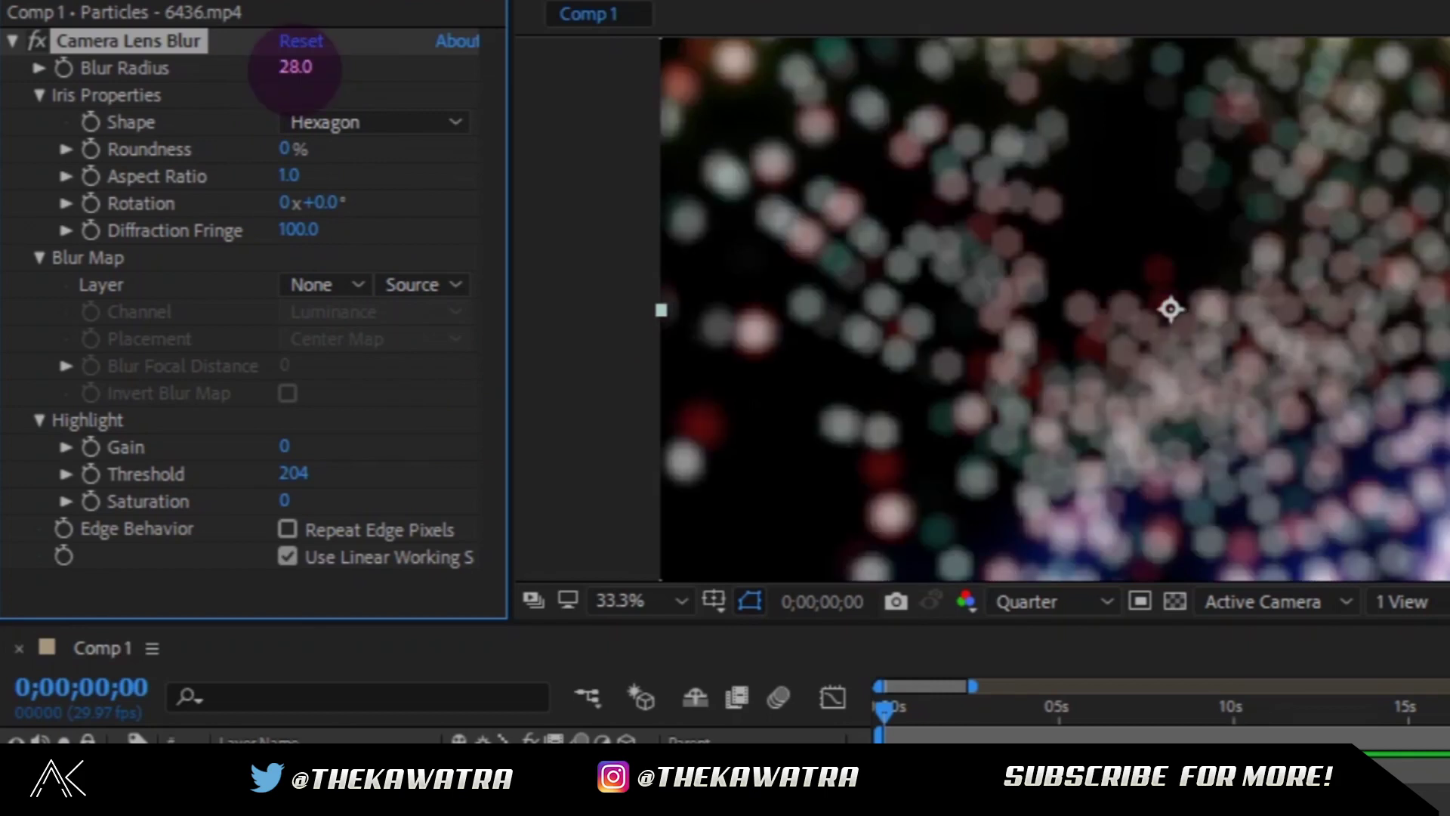
{"action": "type", "text": "26"}
{"action": "key", "text": "Return"}
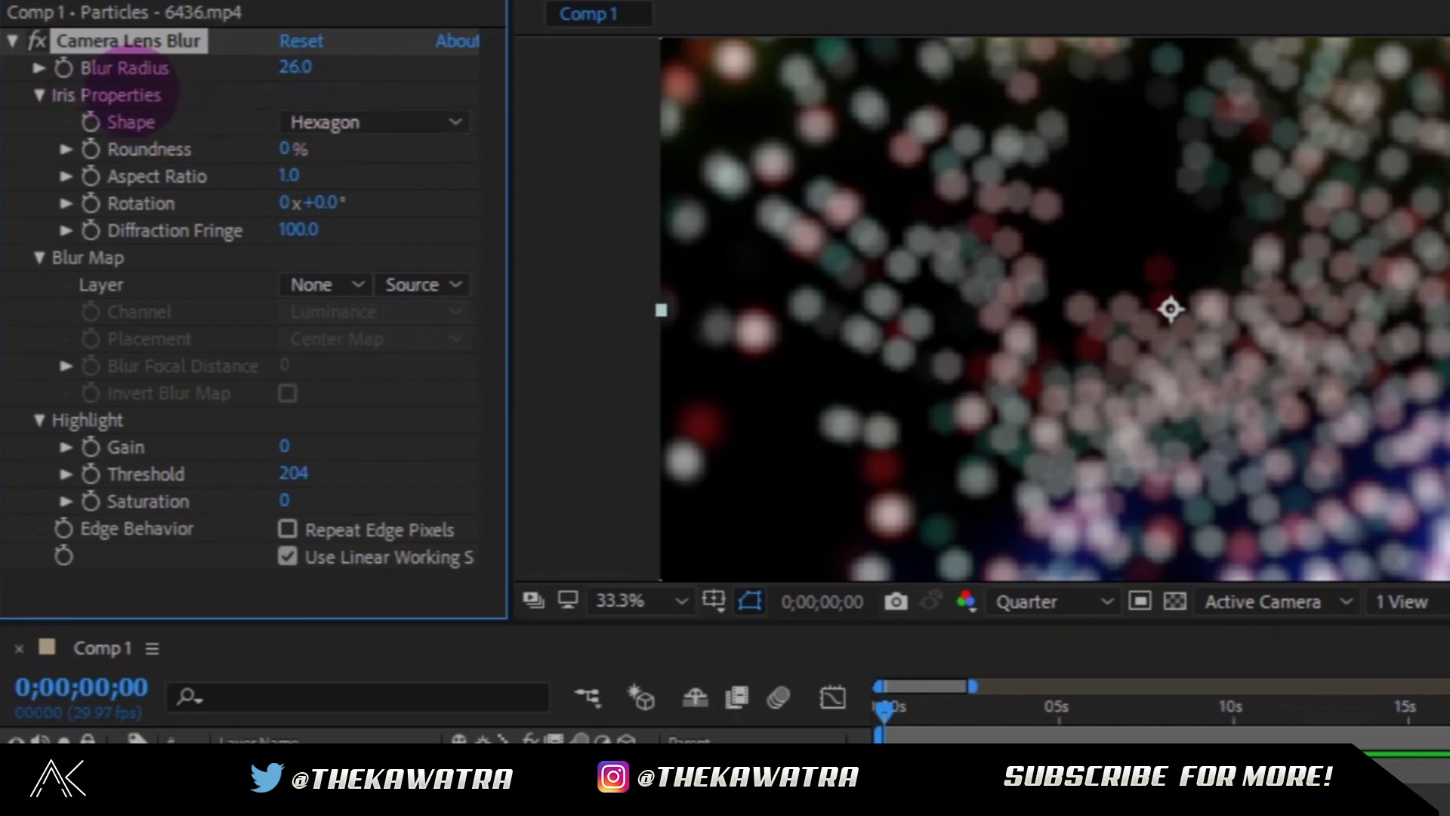
{"action": "left_click", "coordinate": [330, 121]}
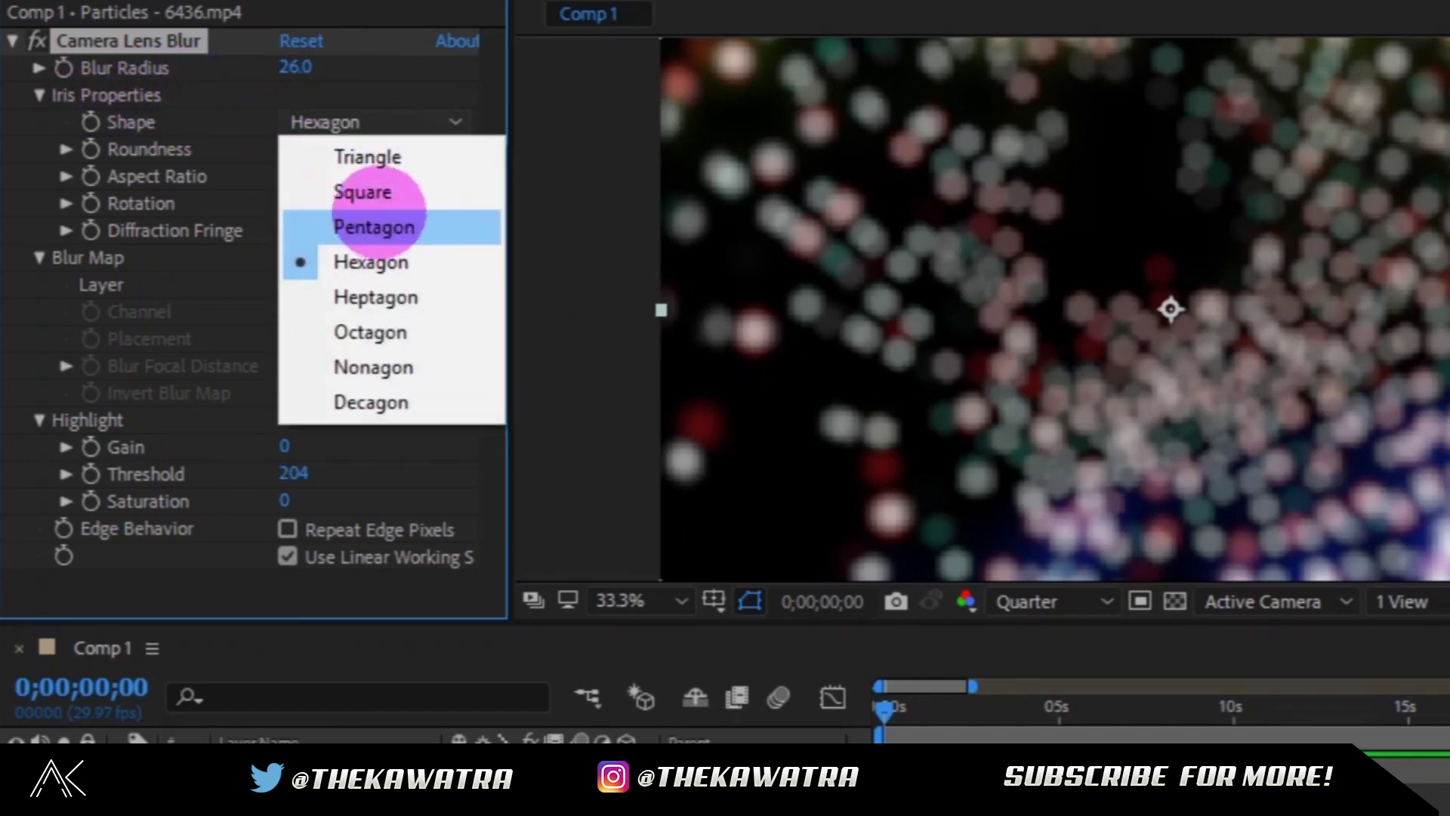
- Give the lens blur a Square iris with 100% roundness and 360° rotation
{"action": "left_click", "coordinate": [363, 192]}
{"action": "left_click", "coordinate": [286, 149]}
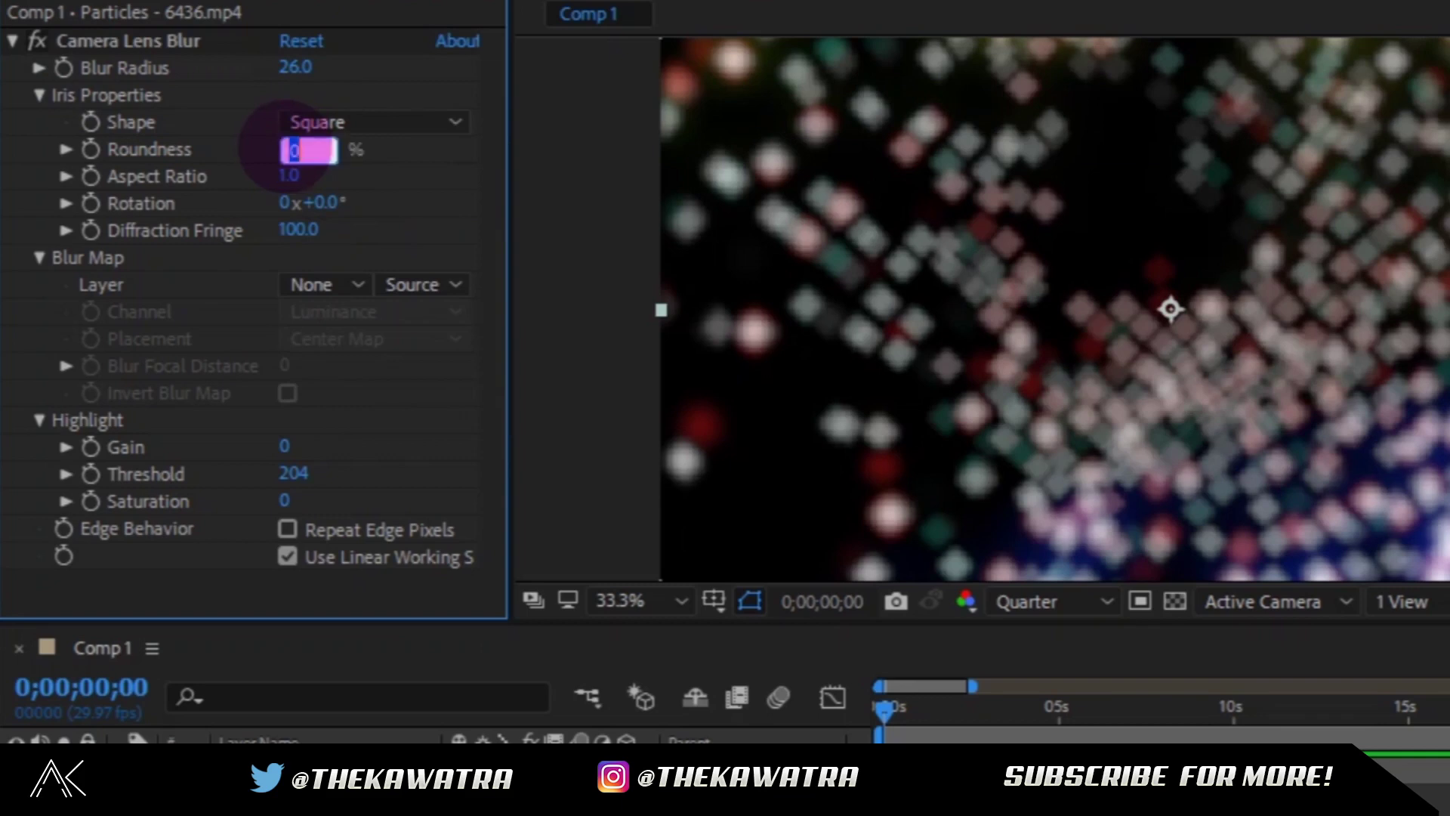
{"action": "type", "text": "100"}
{"action": "key", "text": "Return"}
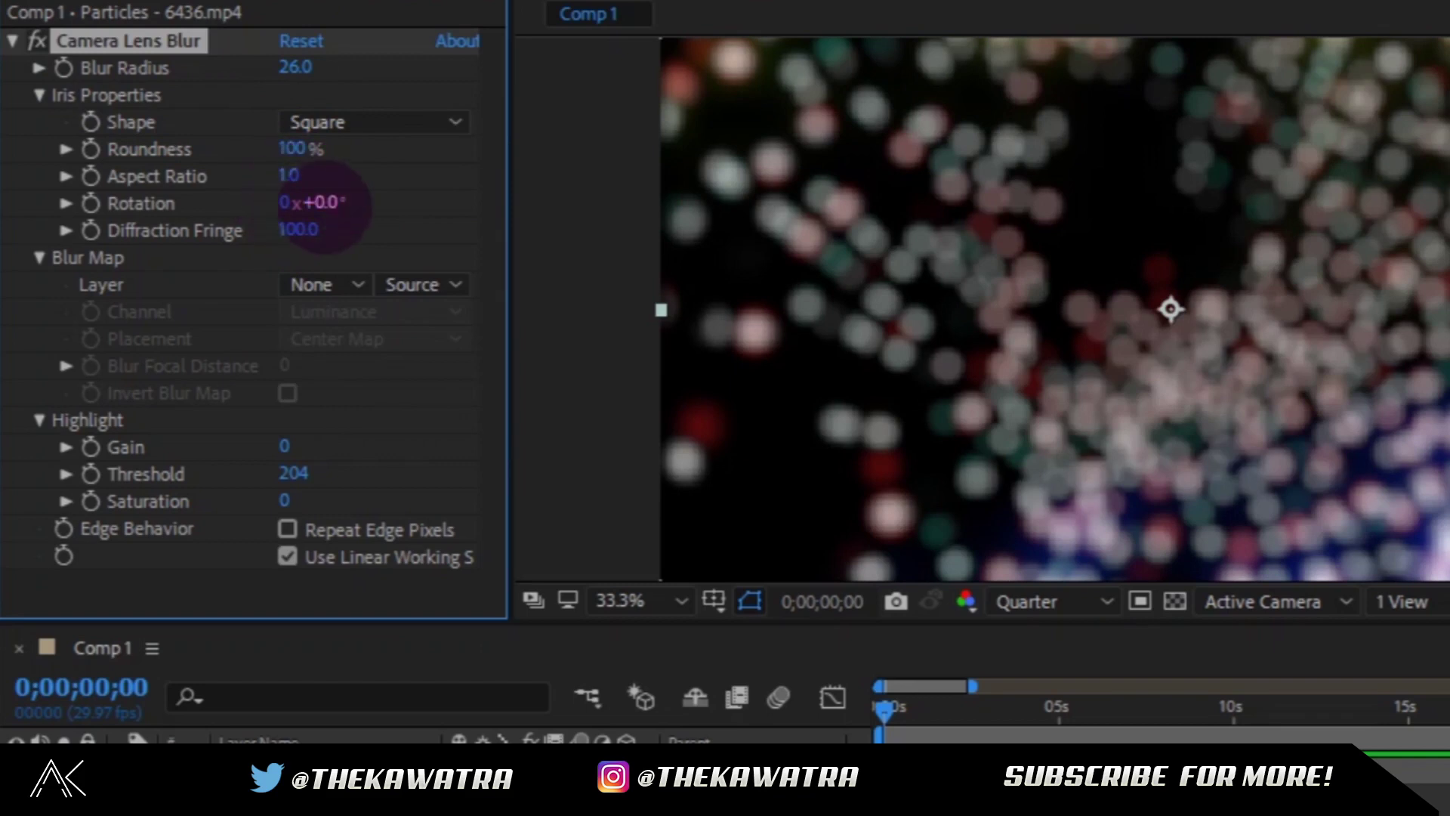
{"action": "left_click", "coordinate": [322, 203]}
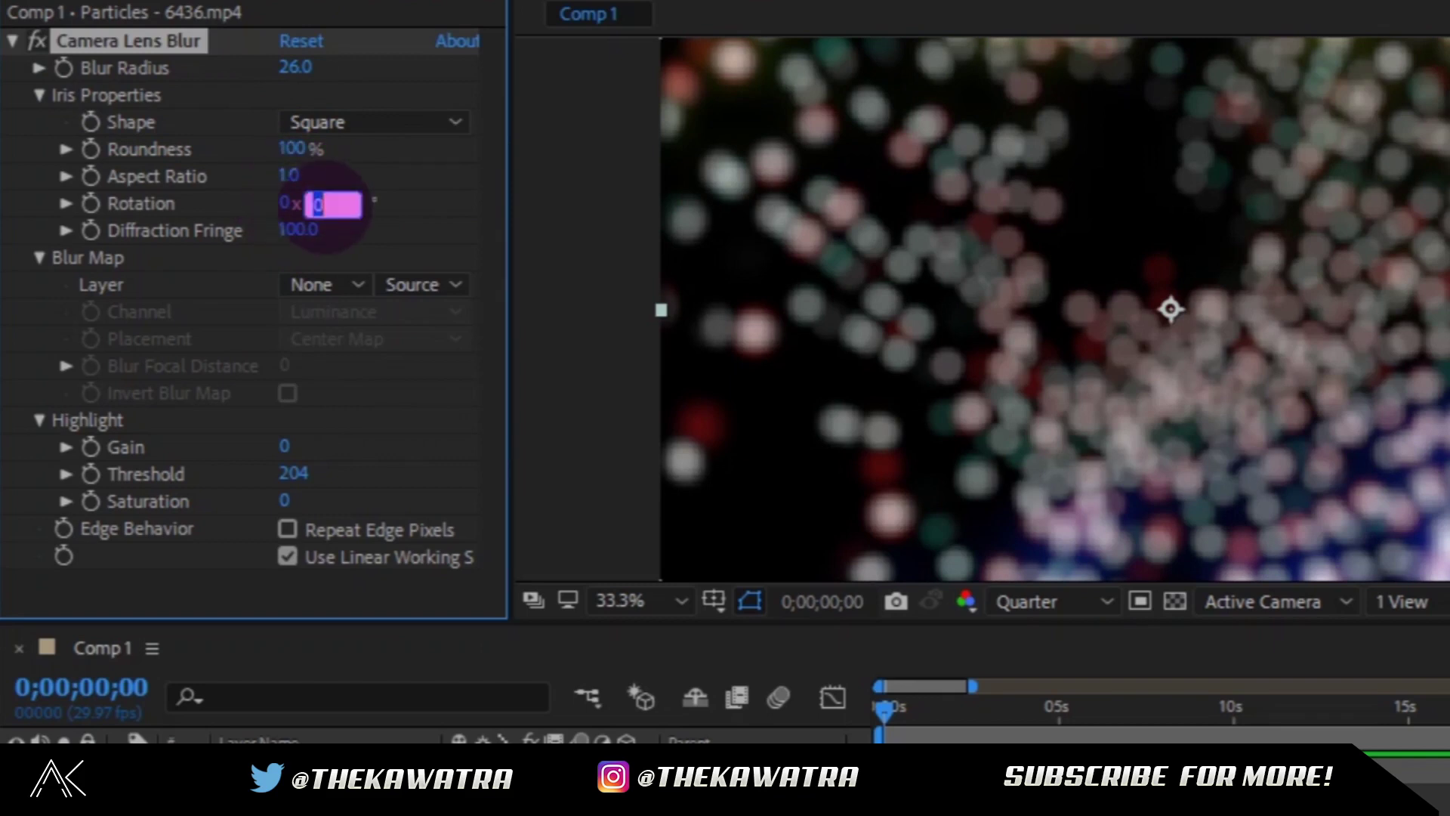
{"action": "type", "text": "36"}
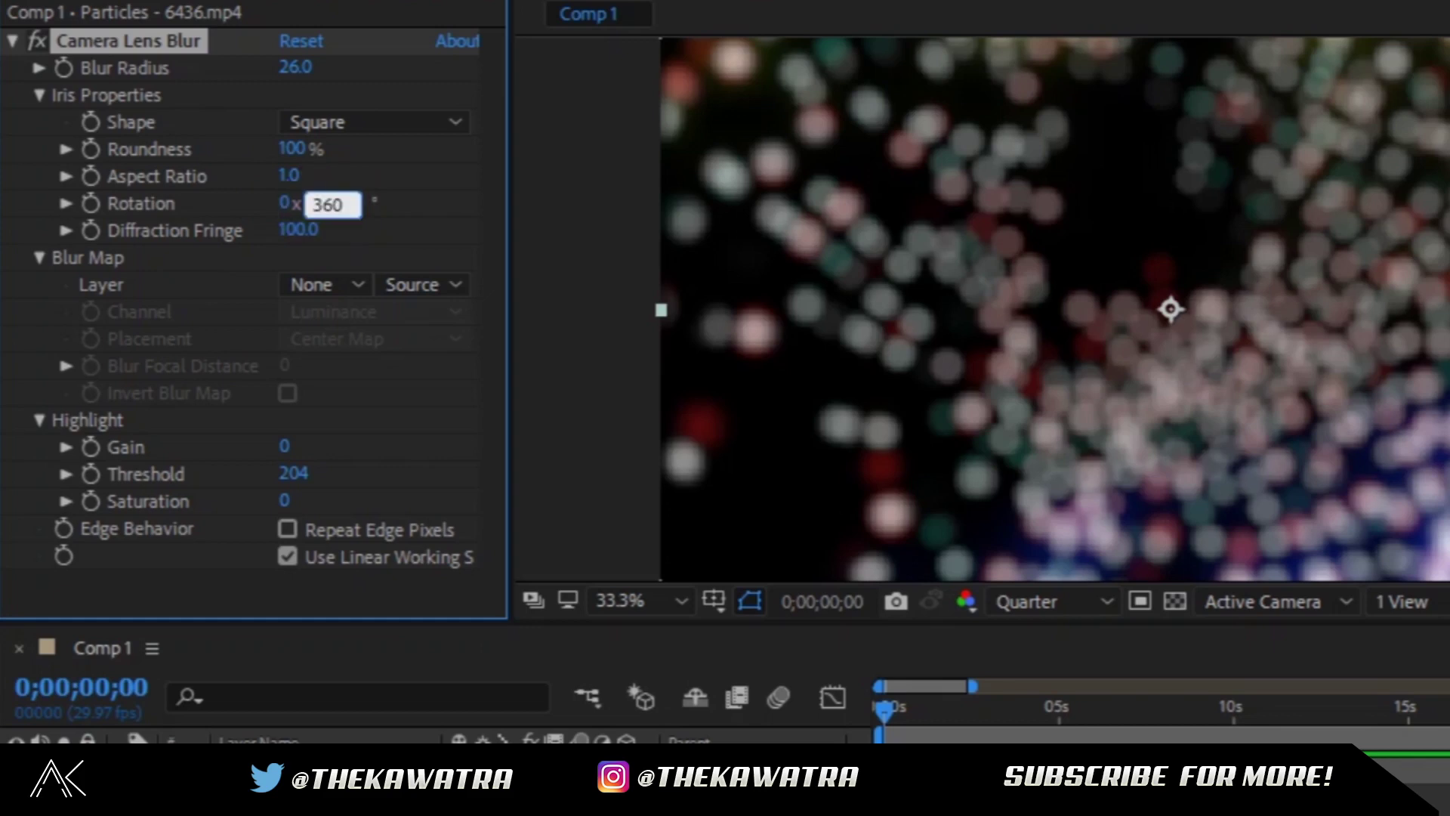
{"action": "key", "text": "Return"}
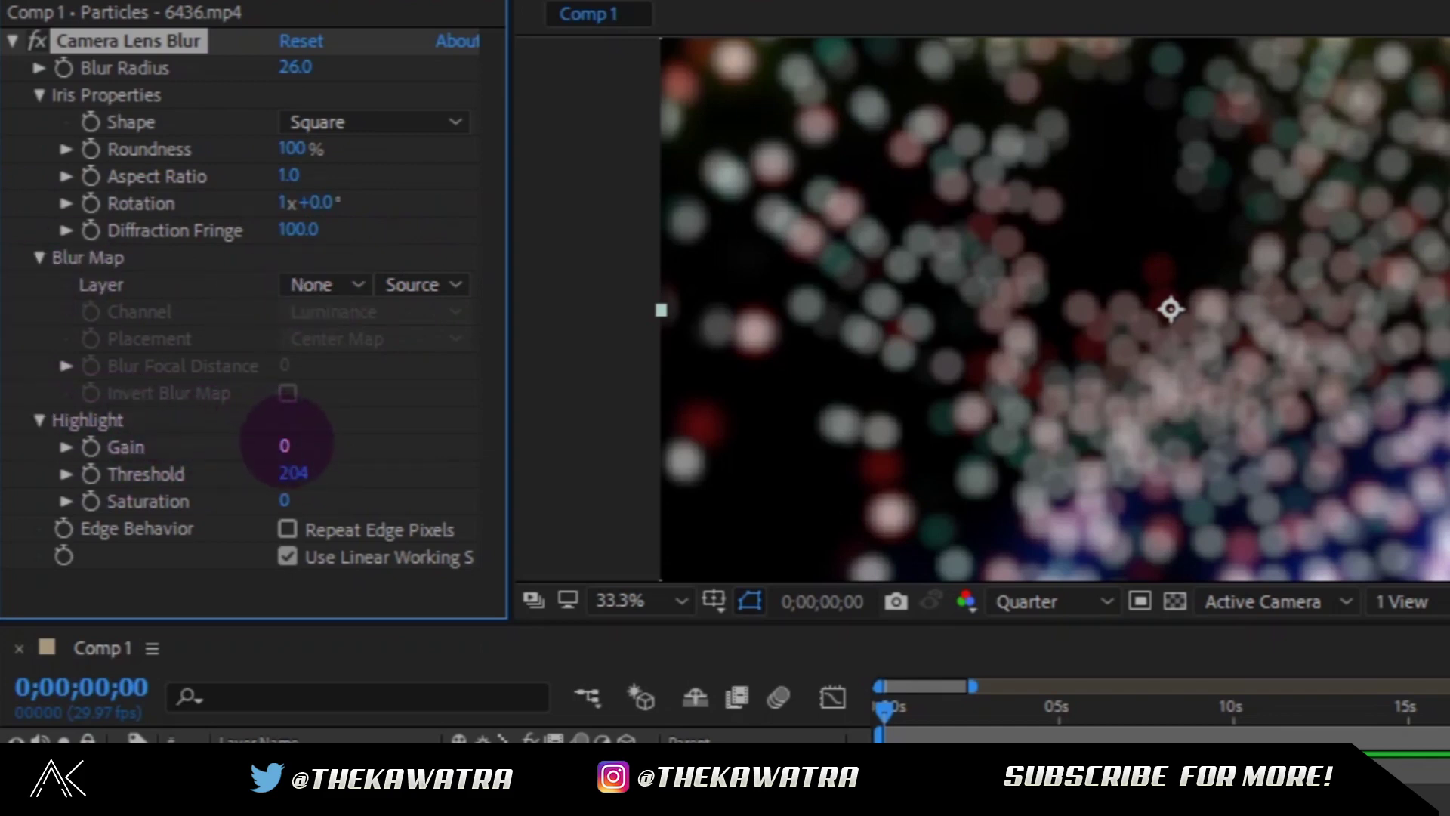
- Set the lens blur's highlight Gain to 22 and Threshold to 255
{"action": "left_click", "coordinate": [284, 447]}
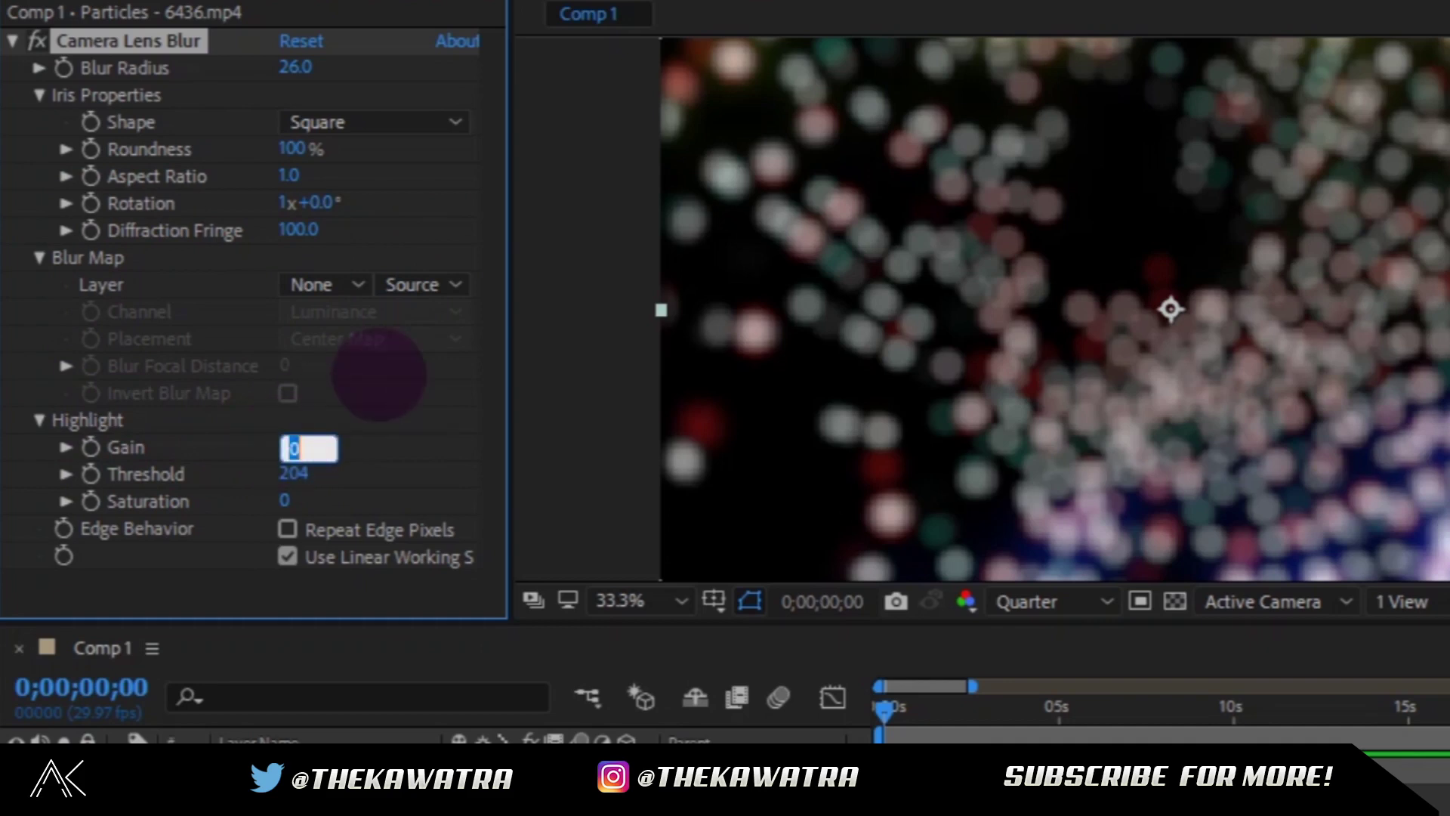
{"action": "type", "text": "22"}
{"action": "key", "text": "Return"}
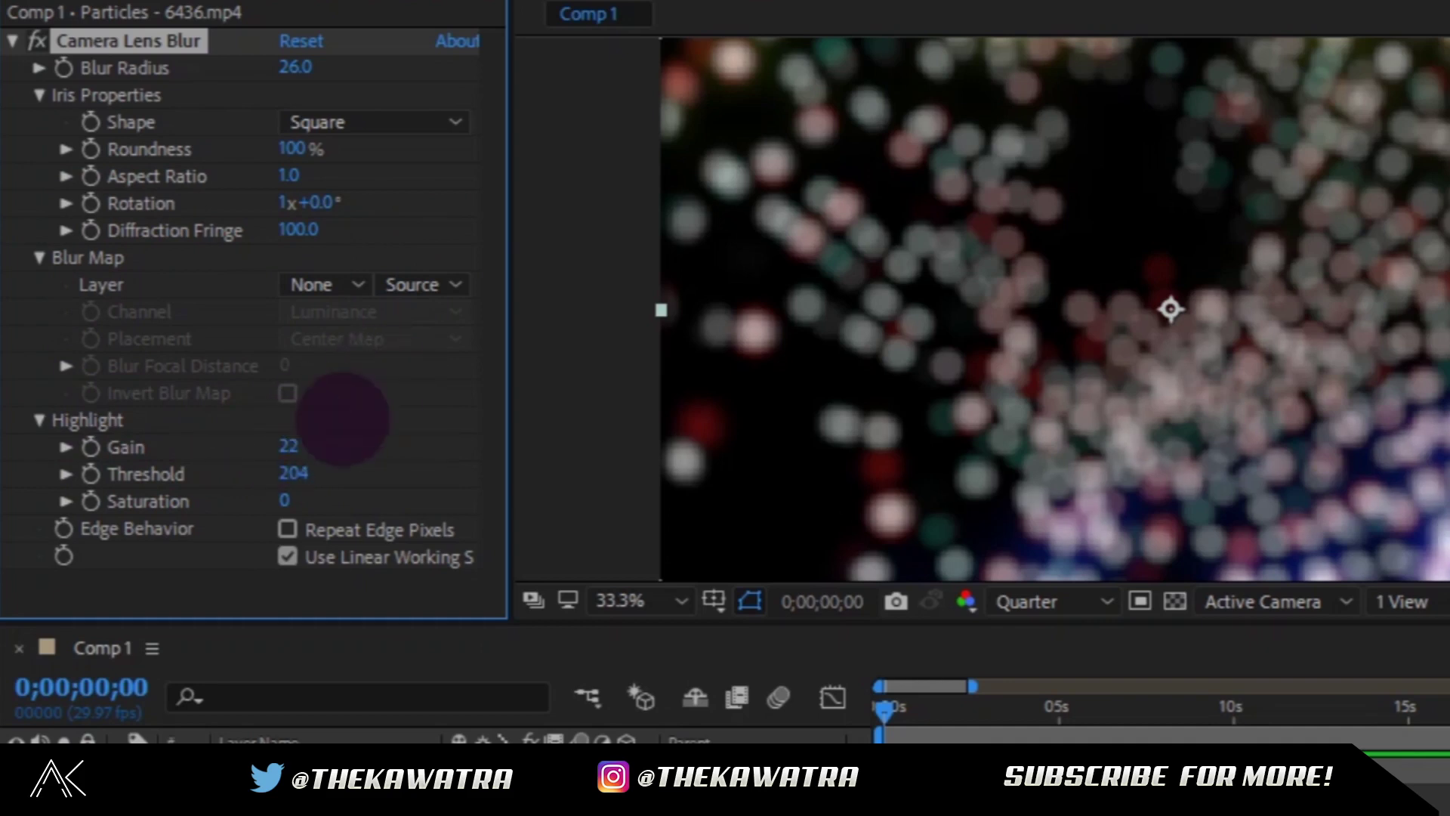
{"action": "left_click", "coordinate": [293, 475]}
{"action": "type", "text": "265"}
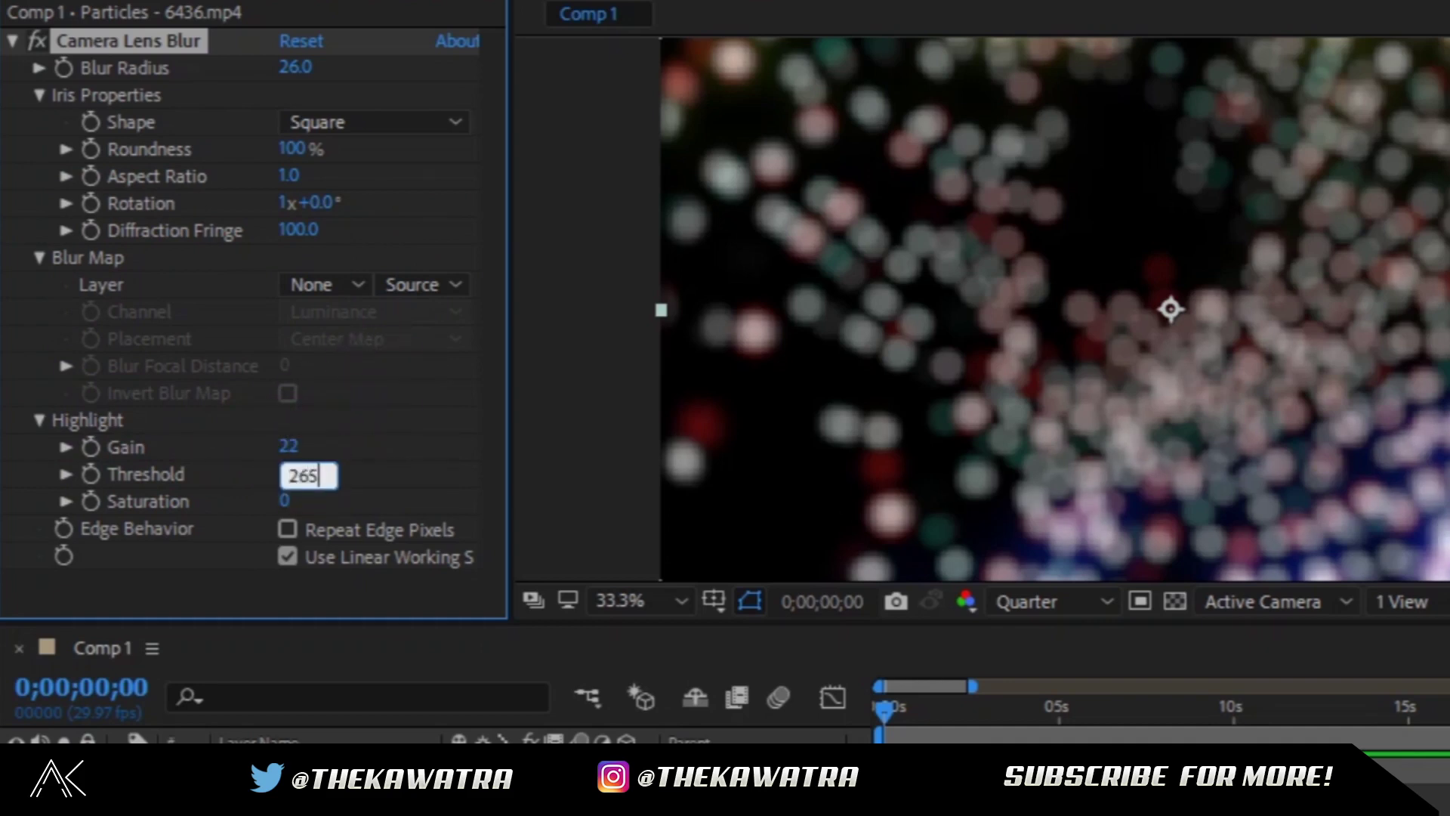
{"action": "key", "text": "Return"}
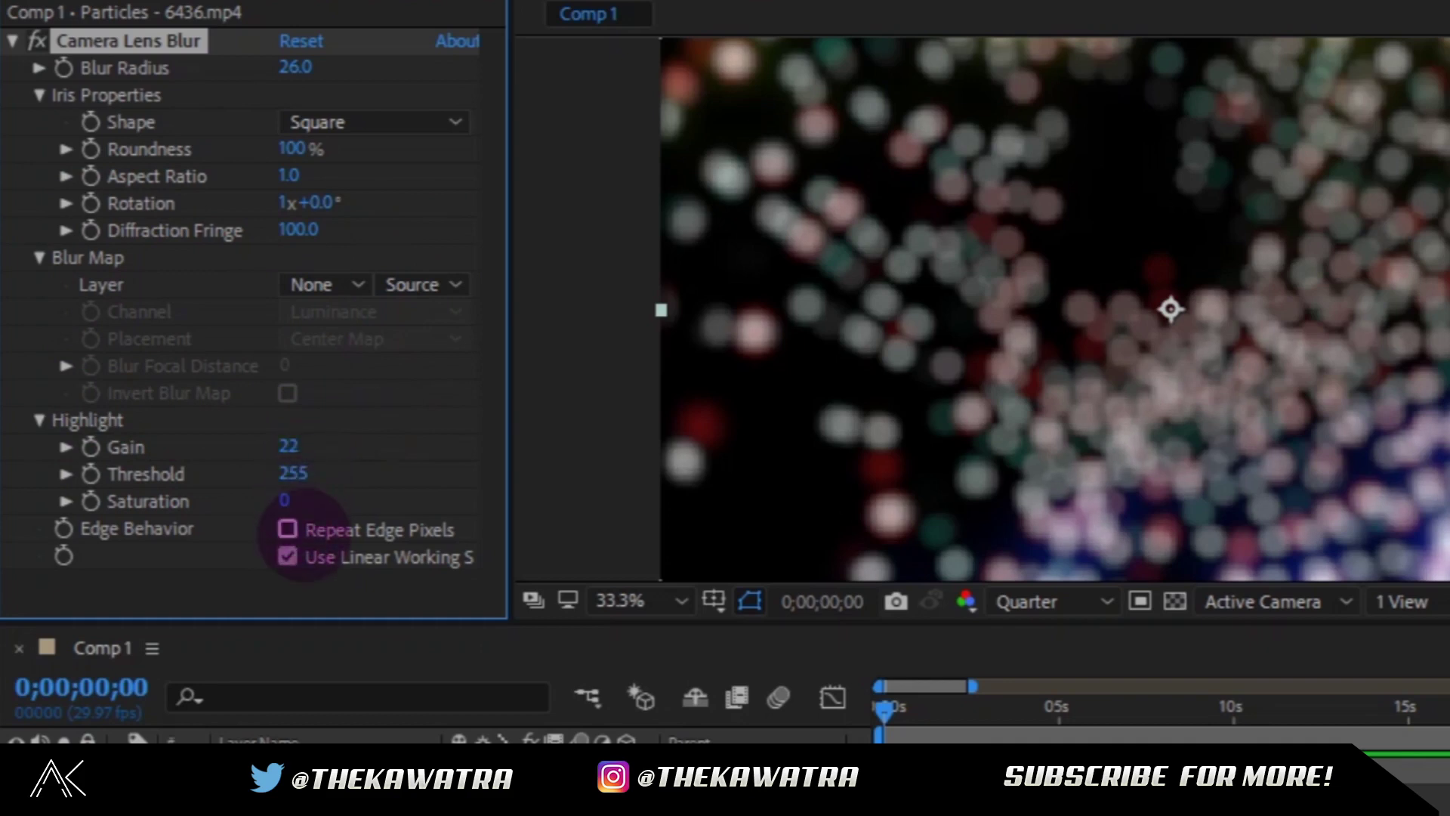
- Turn on Repeat Edge Pixels for the Camera Lens Blur
{"action": "left_click", "coordinate": [288, 530]}
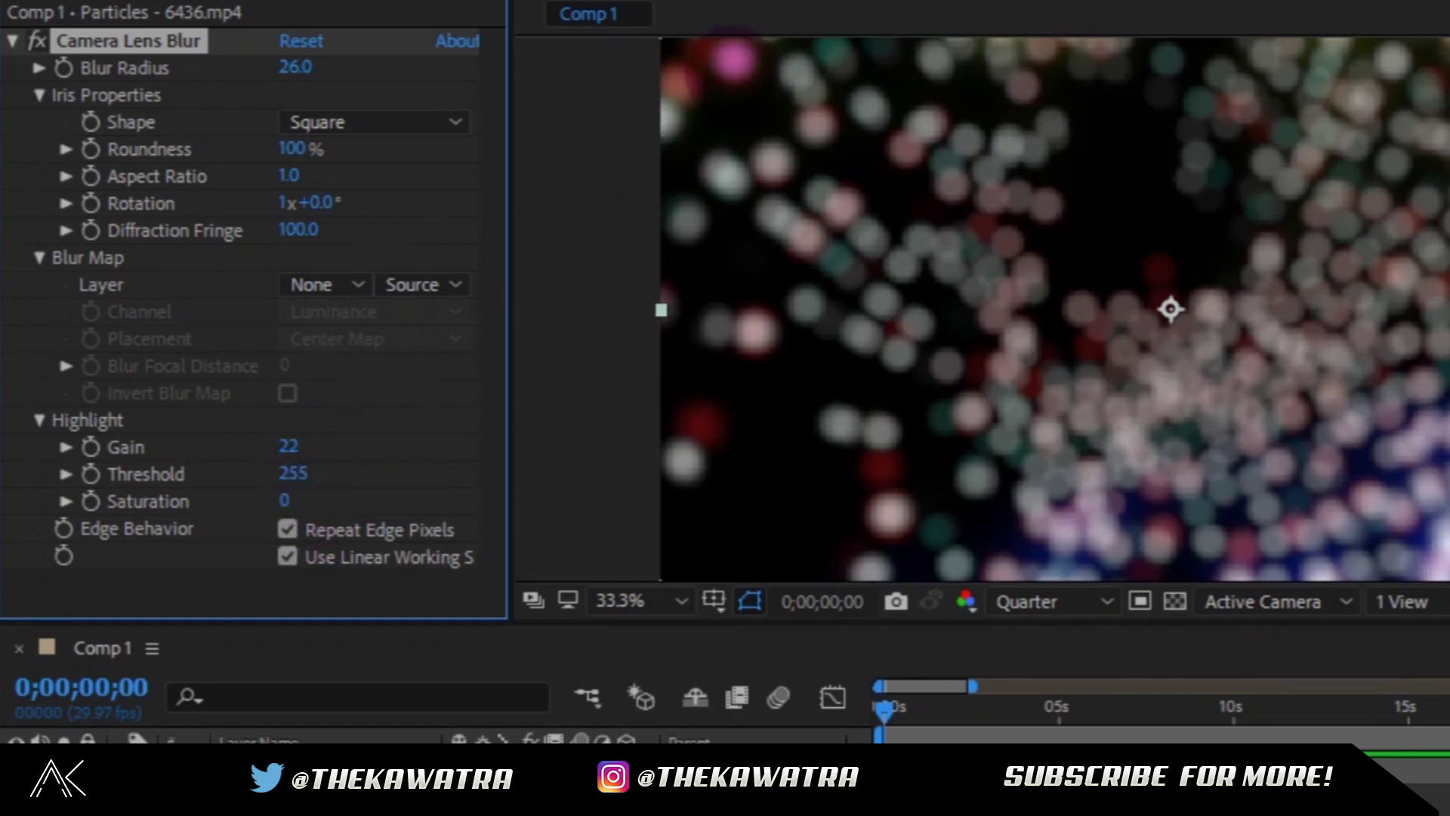
{"action": "left_click", "coordinate": [288, 530]}
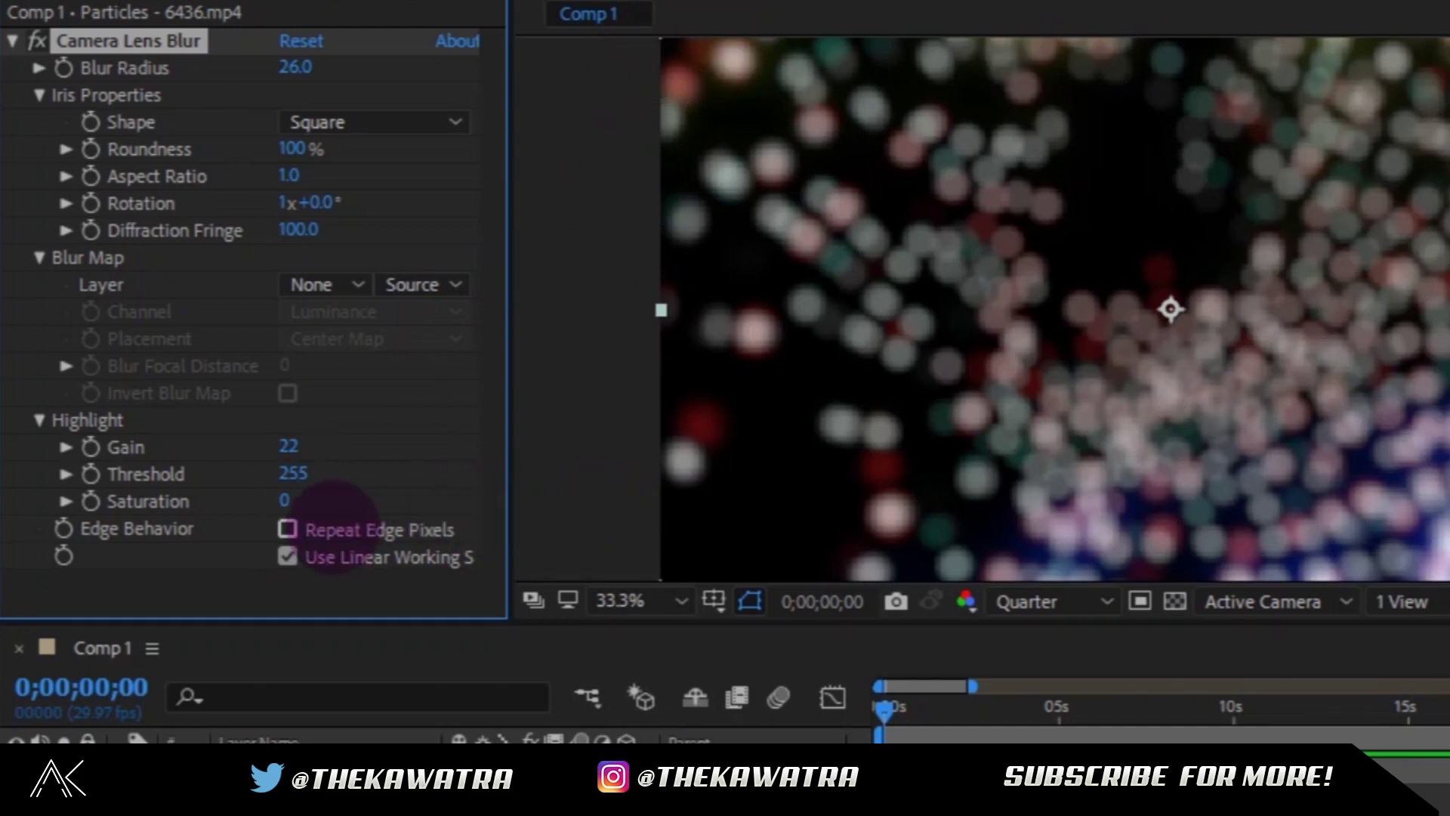
{"action": "left_click", "coordinate": [335, 526]}
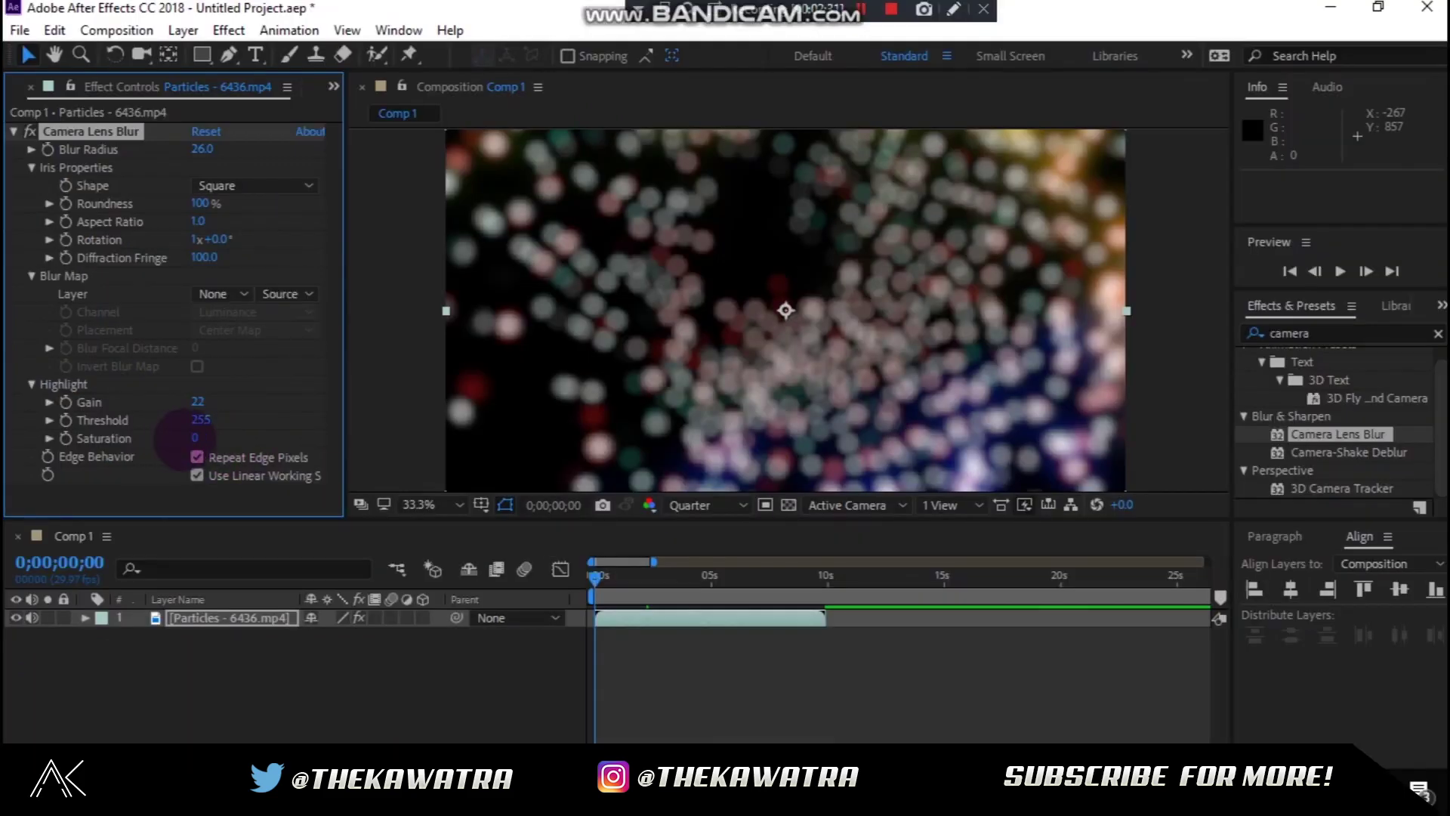
{"action": "type", "text": "10"}
- Apply Glow to the Particles layer via a 'glow' search, then collapse both effects
{"action": "left_click", "coordinate": [1331, 333]}
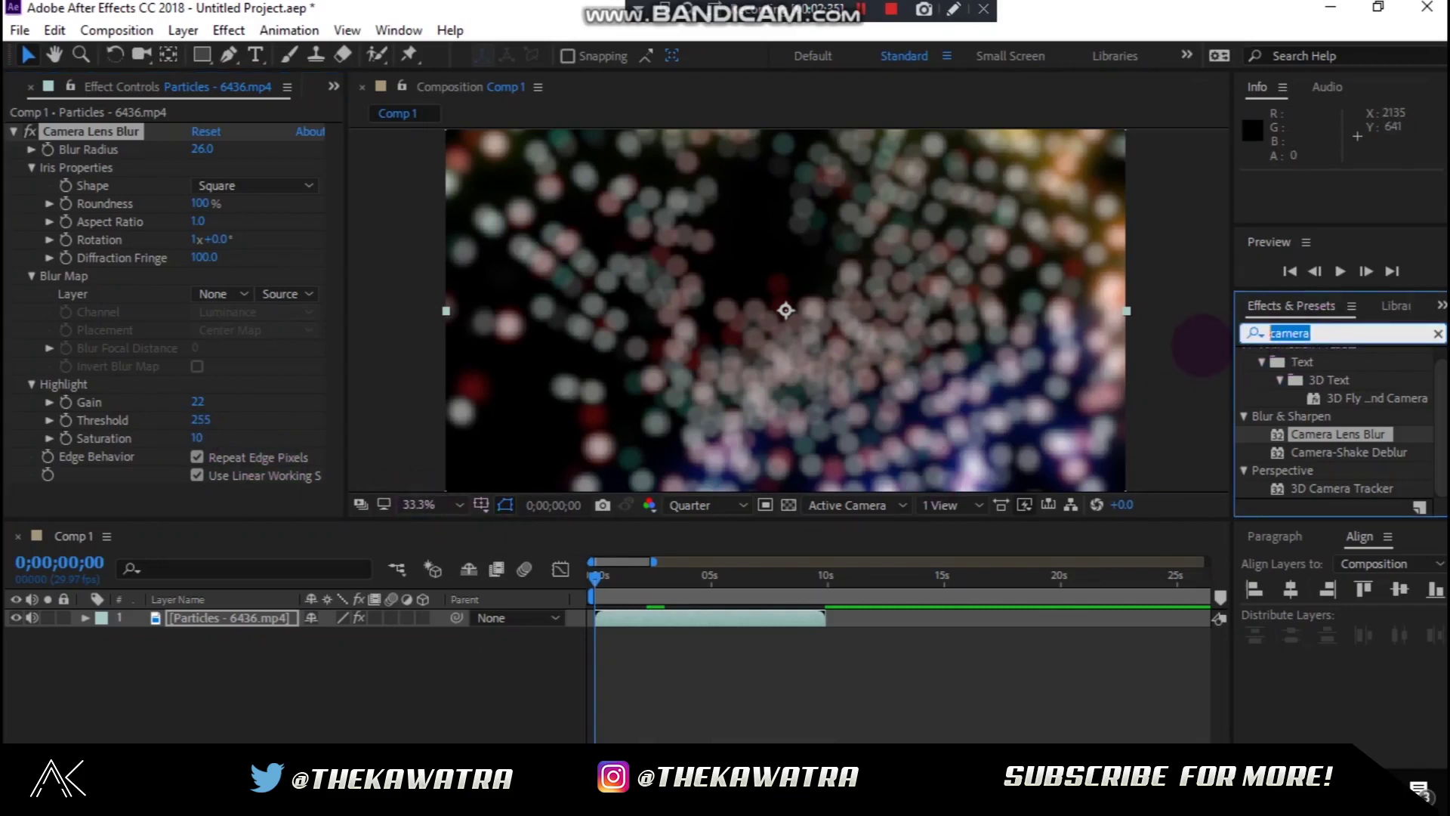
{"action": "type", "text": "g"}
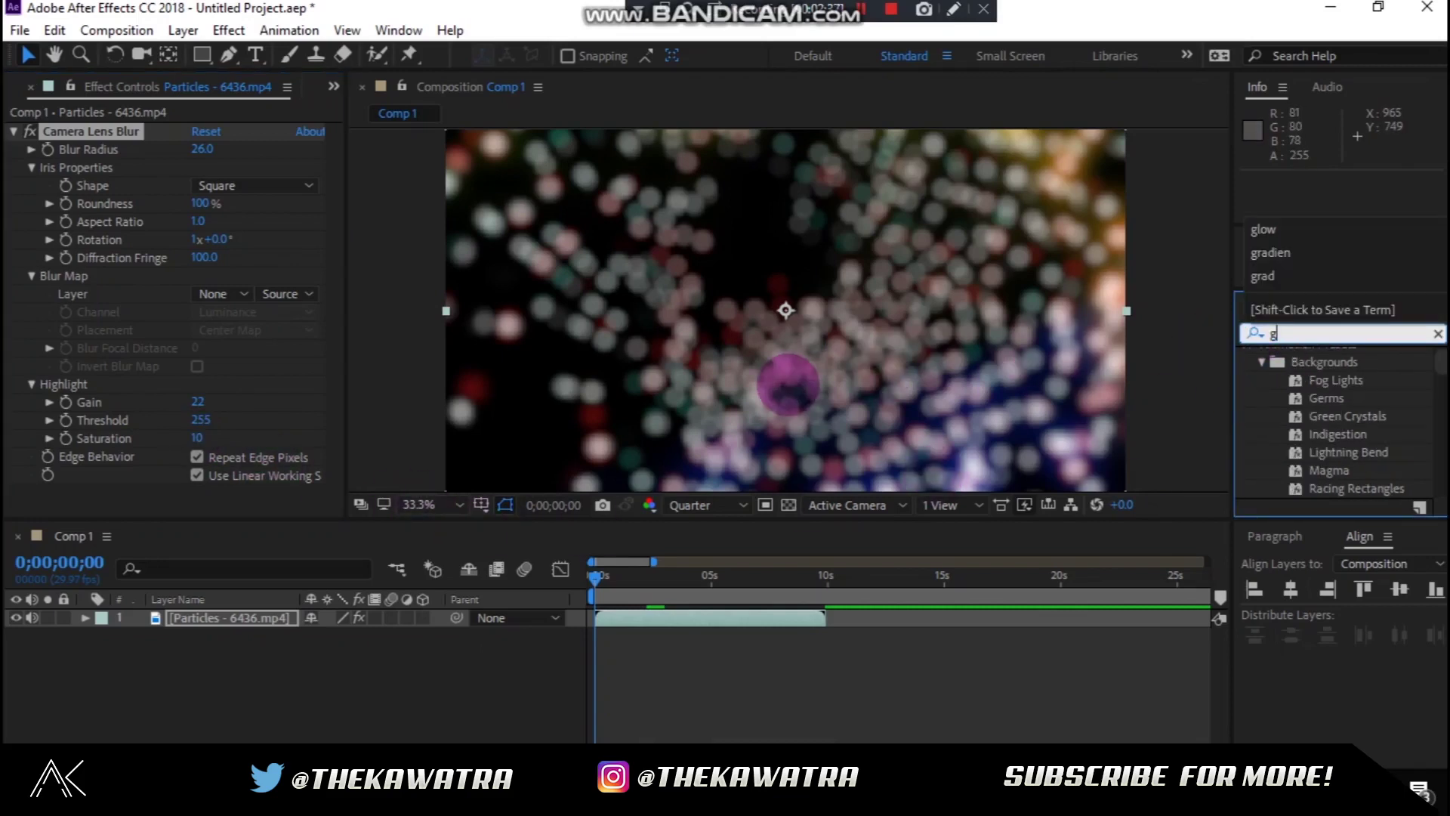
{"action": "type", "text": "low"}
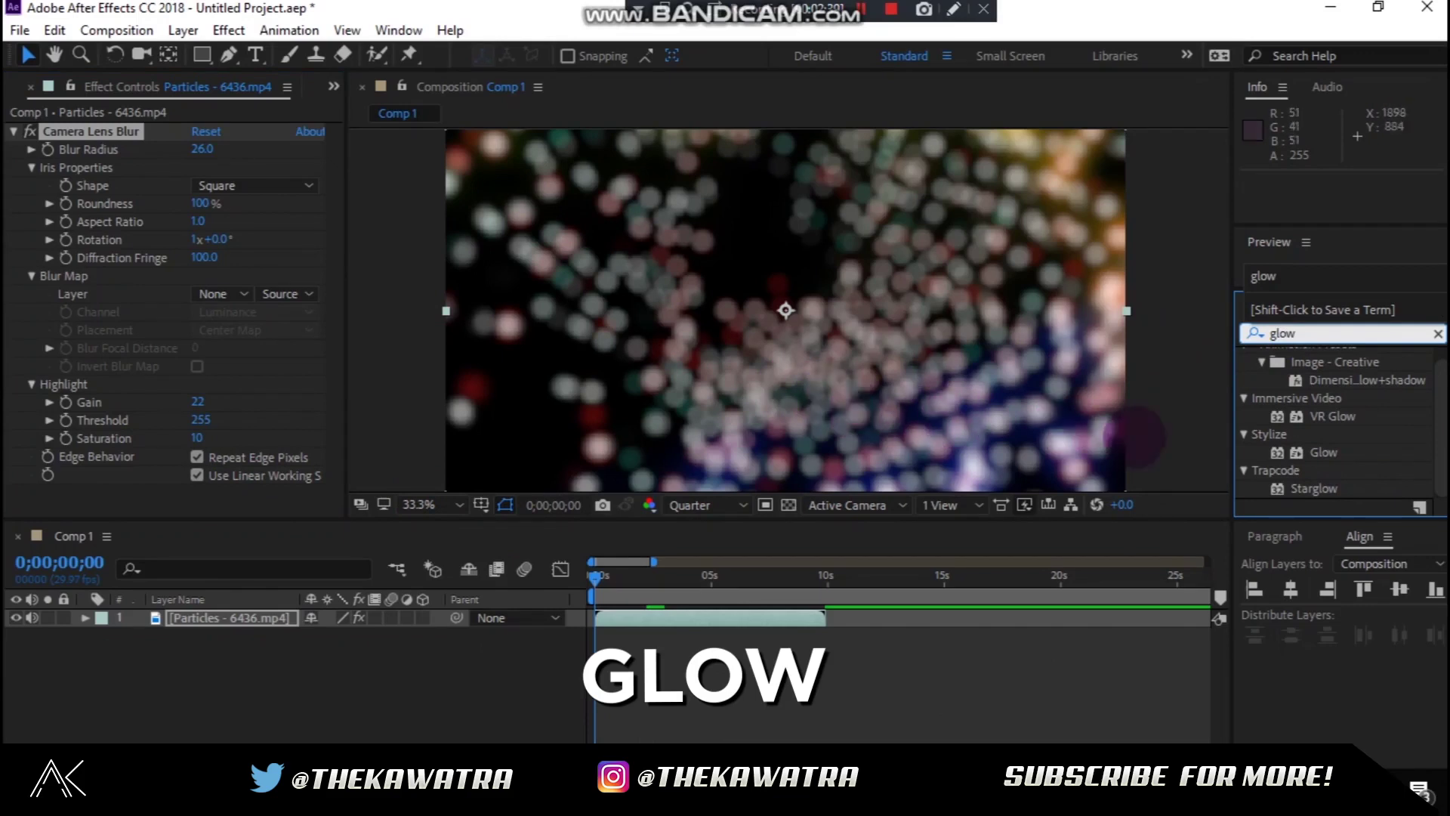
{"action": "left_click_drag", "start_coordinate": [1323, 451], "coordinate": [793, 622]}
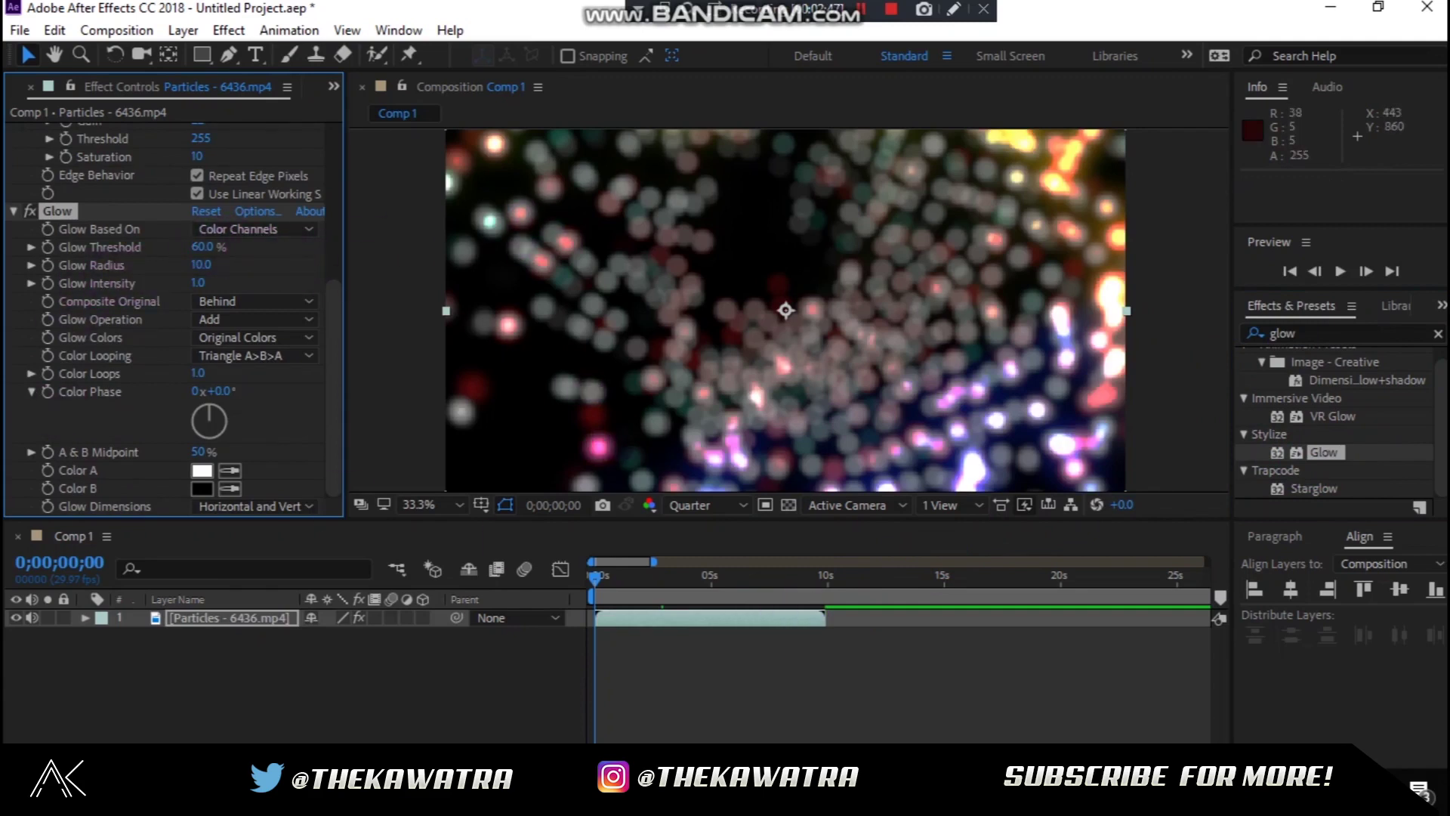
{"action": "left_click", "coordinate": [15, 211]}
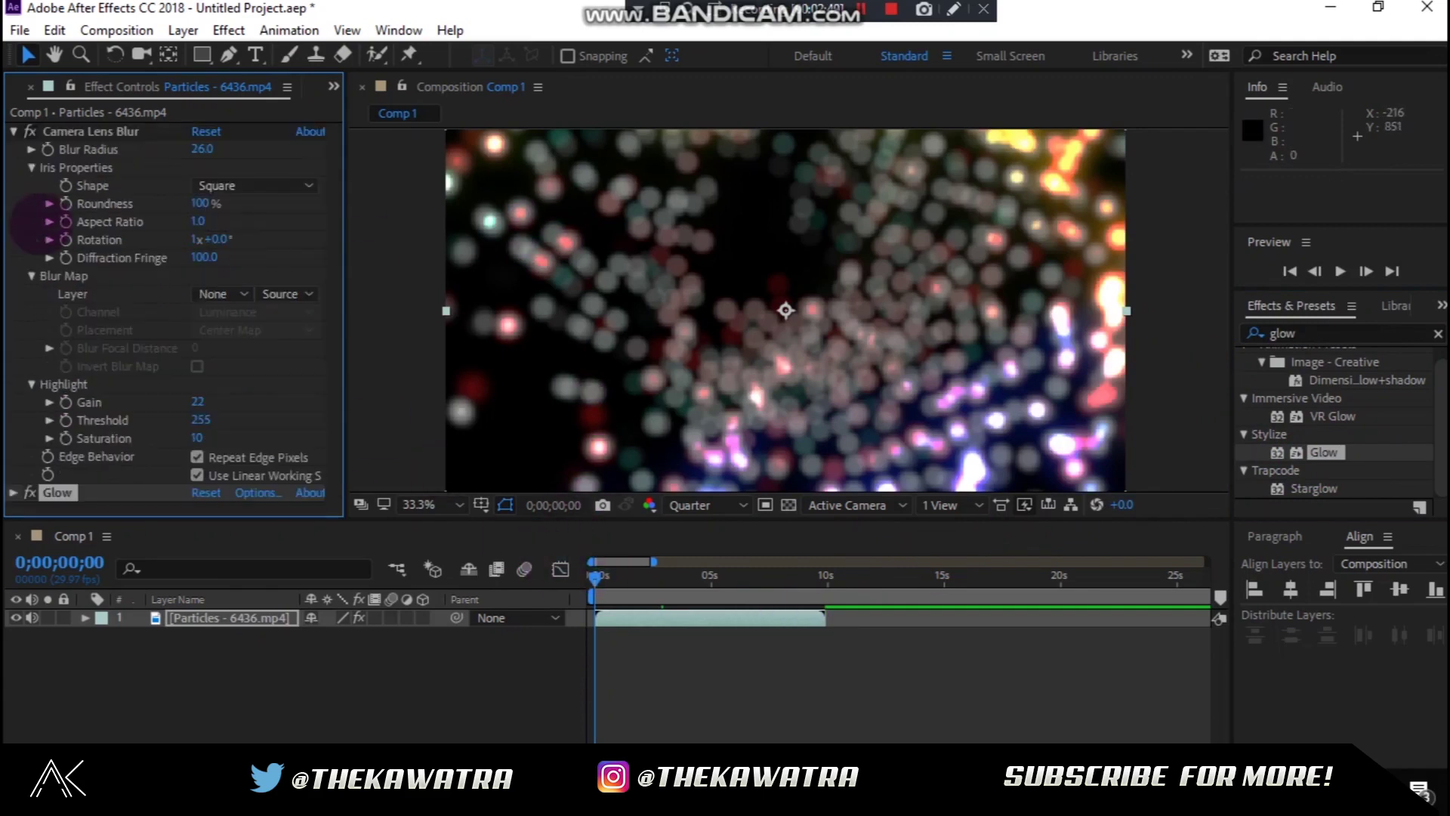
{"action": "left_click", "coordinate": [15, 132]}
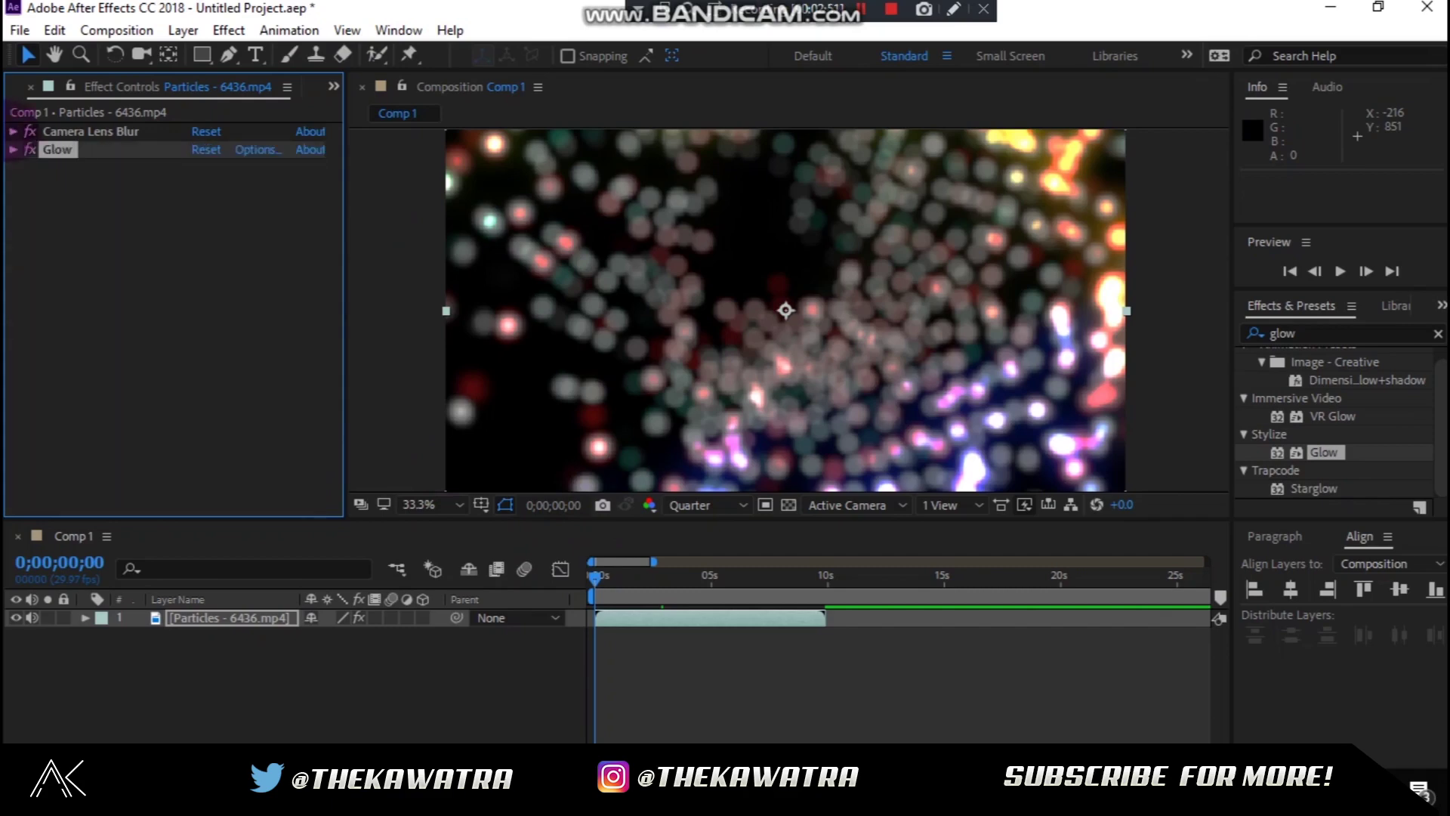
- Return the playhead to the composition start and select Camera Lens Blur
{"action": "left_click", "coordinate": [640, 576]}
{"action": "left_click_drag", "start_coordinate": [640, 577], "coordinate": [590, 576]}
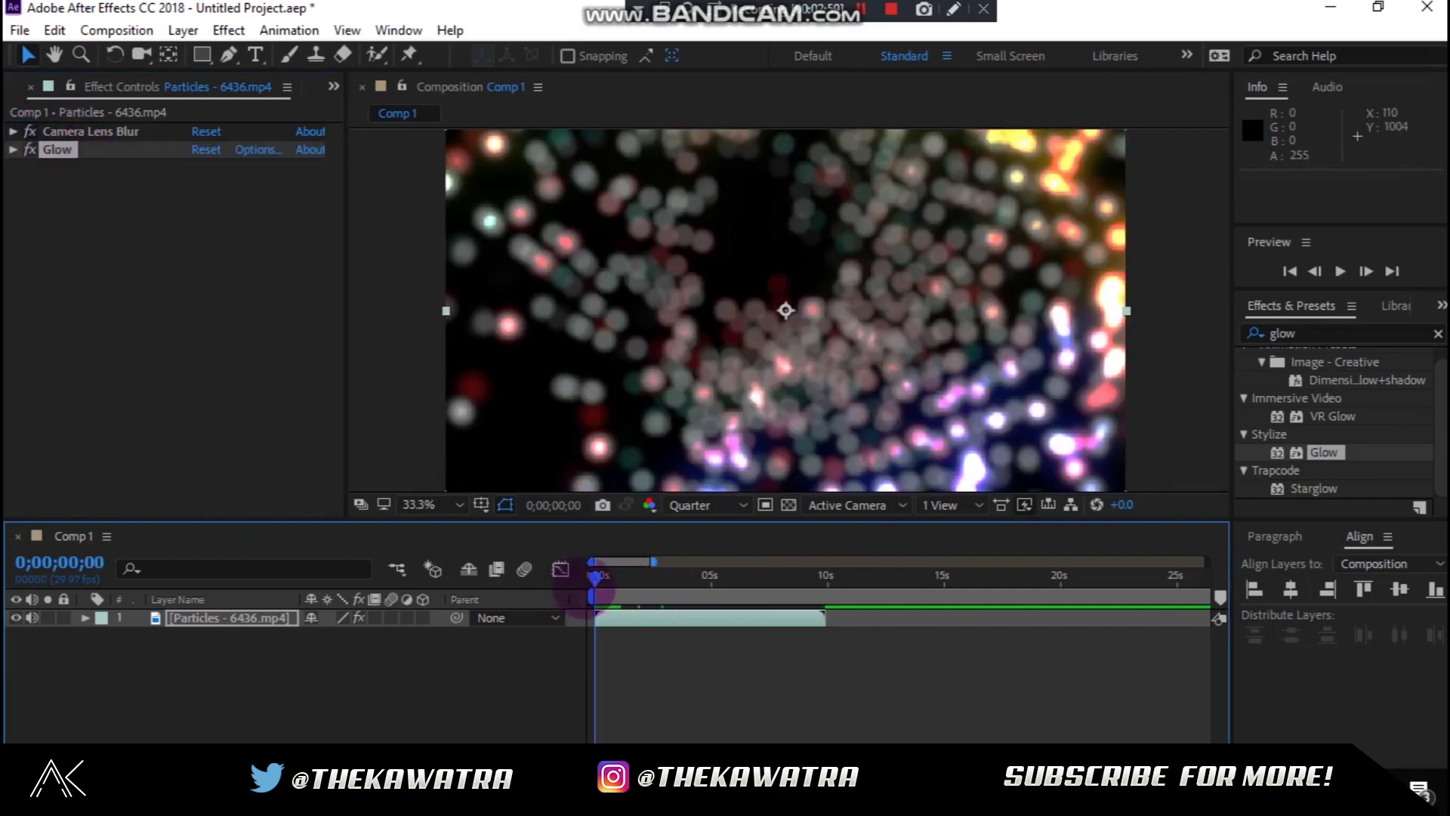
{"action": "left_click", "coordinate": [68, 132]}
- Keyframe Blur Radius at 26 at 0s, then move the playhead to about 4;29
{"action": "left_click", "coordinate": [14, 132]}
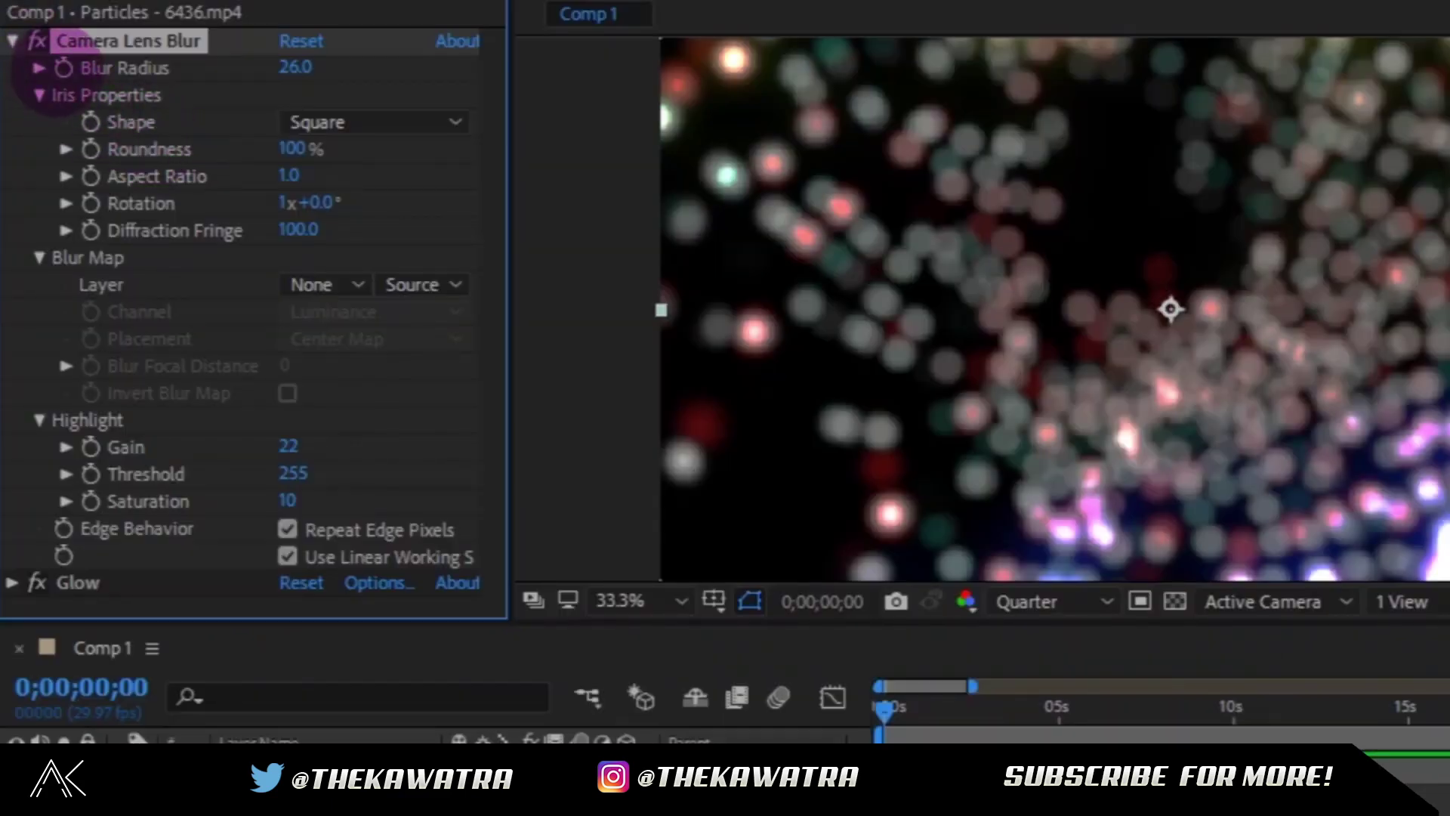
{"action": "left_click", "coordinate": [65, 68]}
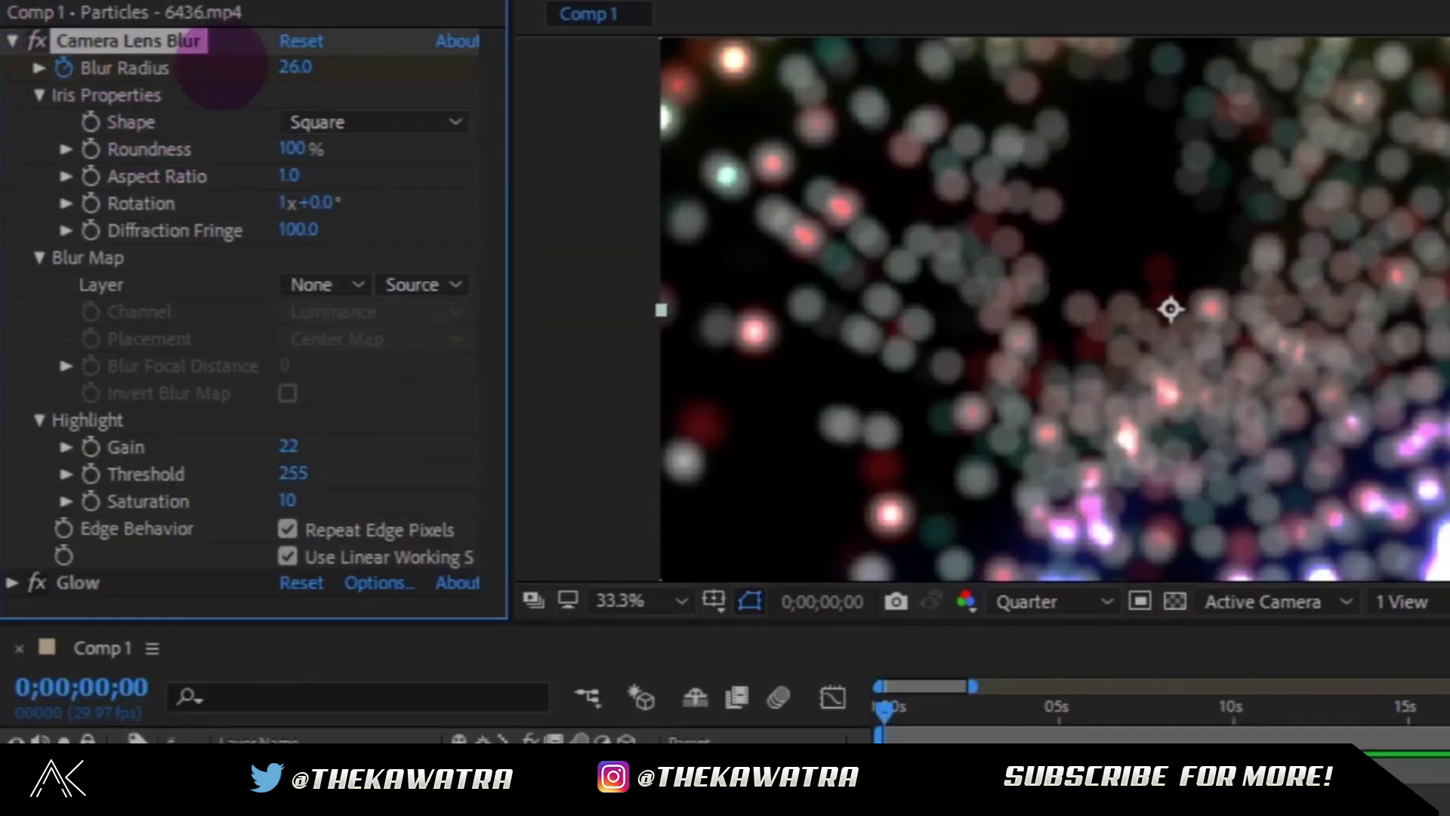
{"action": "left_click_drag", "start_coordinate": [1056, 706], "coordinate": [1054, 706]}
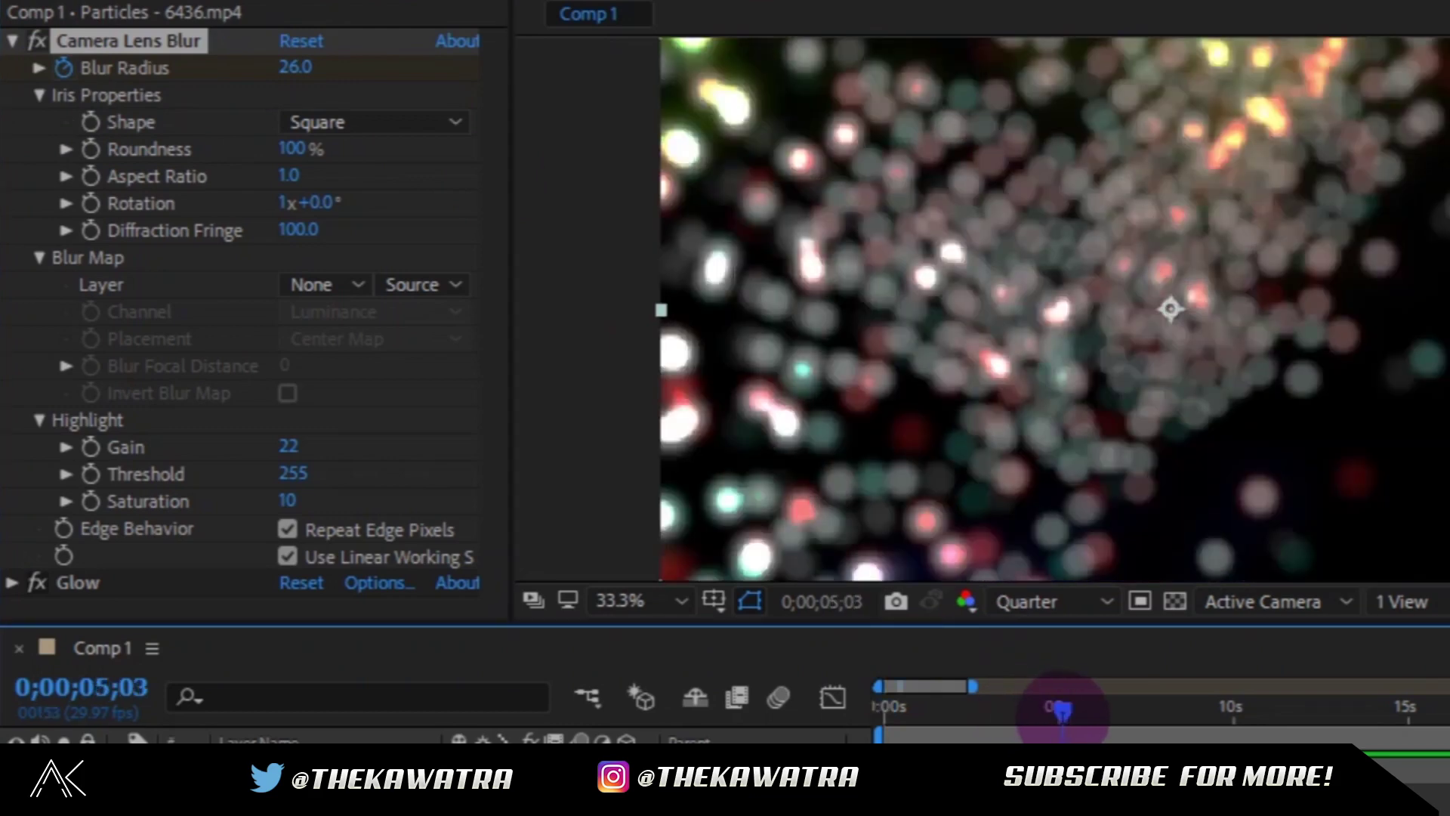
- Set Blur Radius to 0 at 4;29 and apply Easy Ease to the keyframes
{"action": "left_click", "coordinate": [295, 67]}
{"action": "type", "text": "0"}
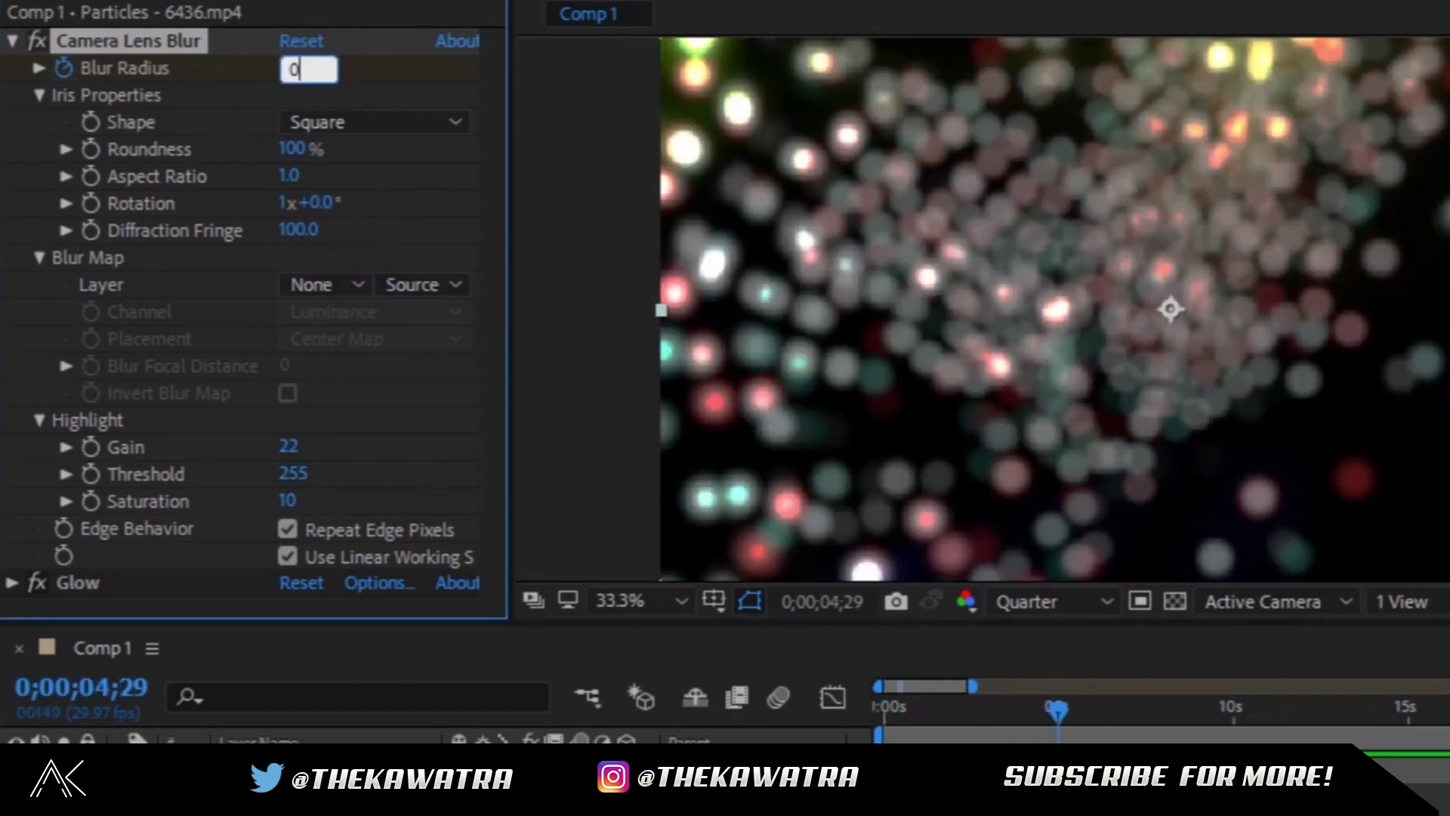
{"action": "key", "text": "Return"}
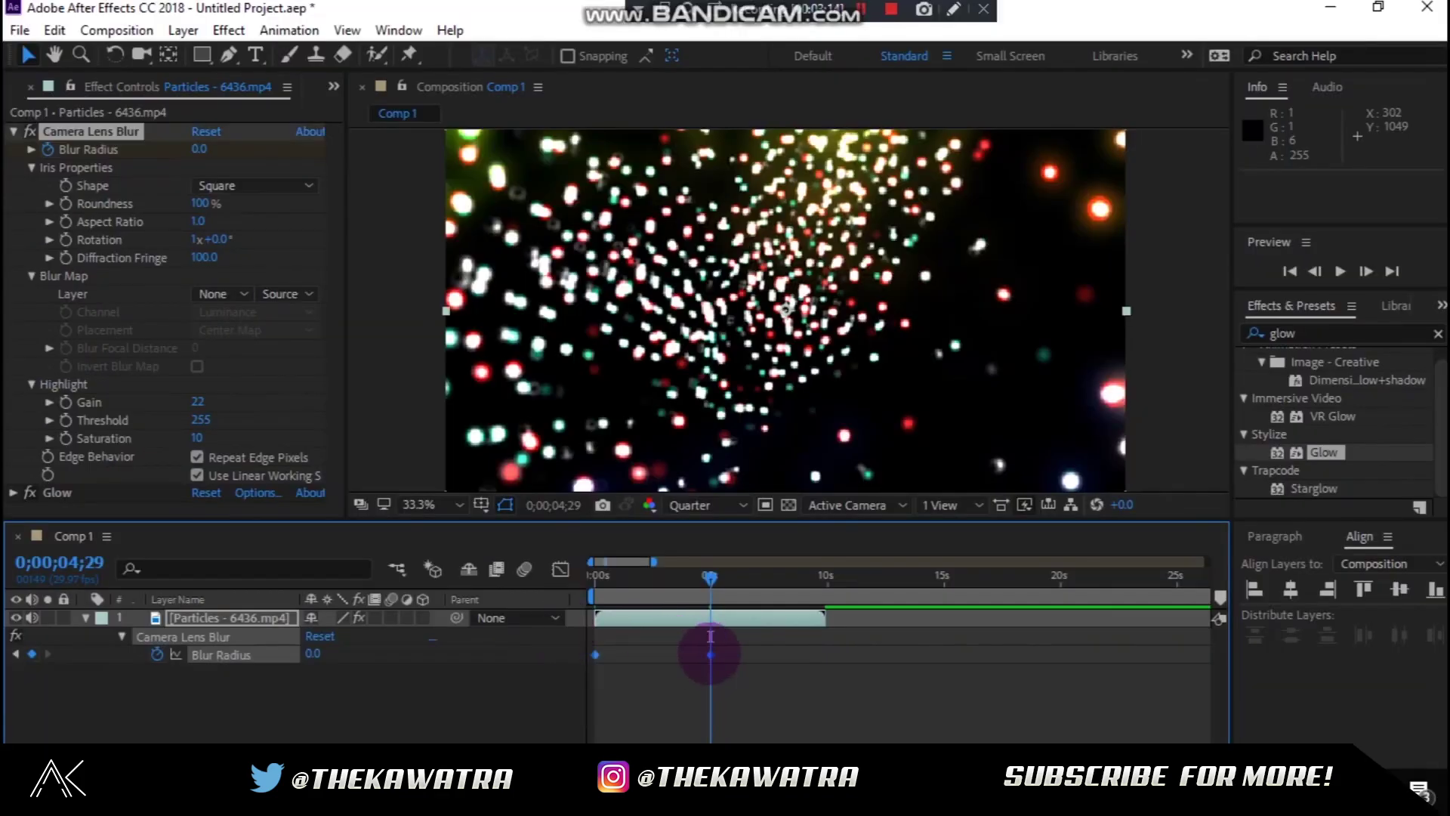
{"action": "right_click", "coordinate": [711, 654]}
{"action": "left_click", "coordinate": [1078, 493]}
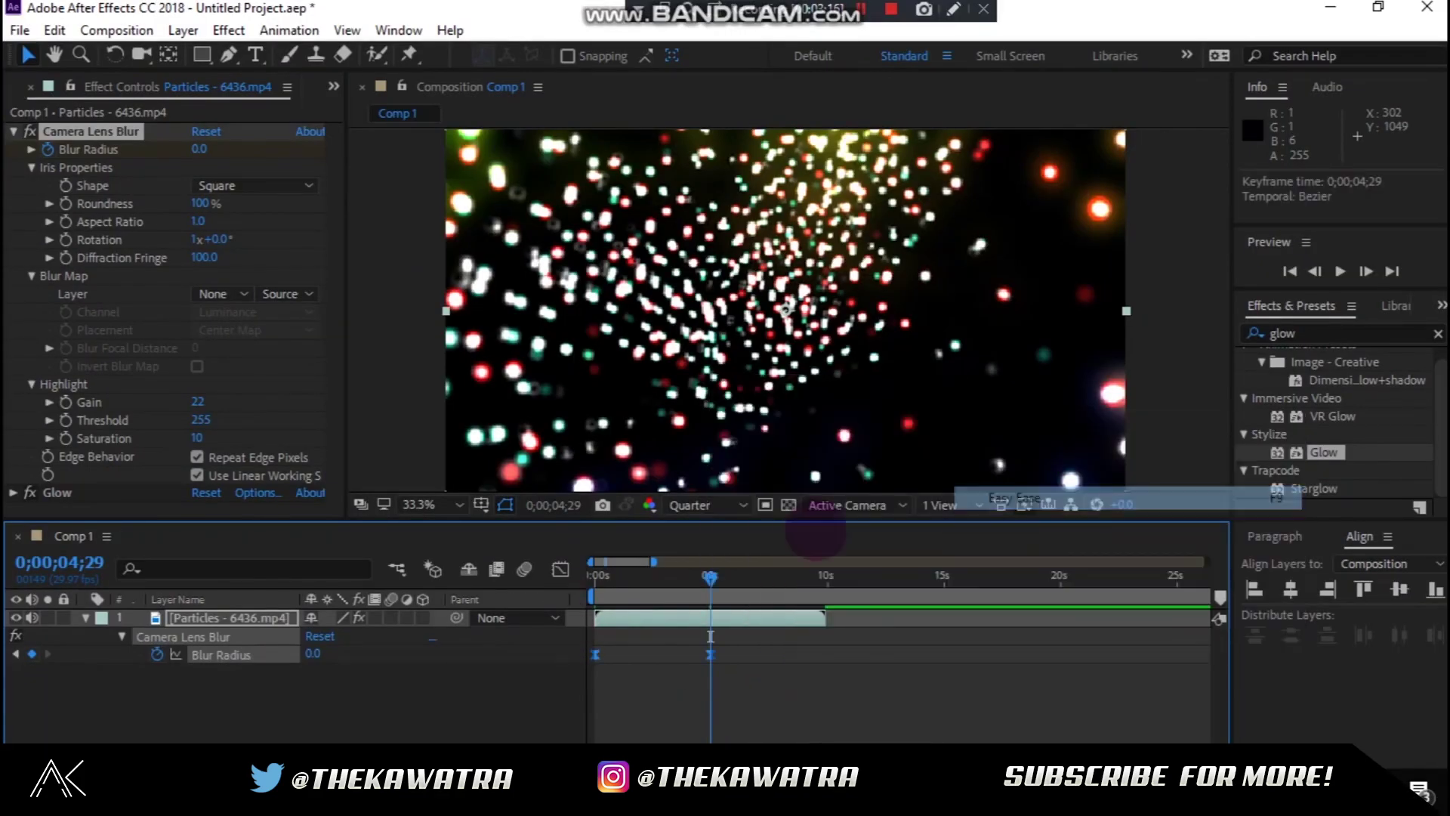
- In the Graph Editor, drag the blur radius speed influence handle to 100%
{"action": "left_click", "coordinate": [560, 570]}
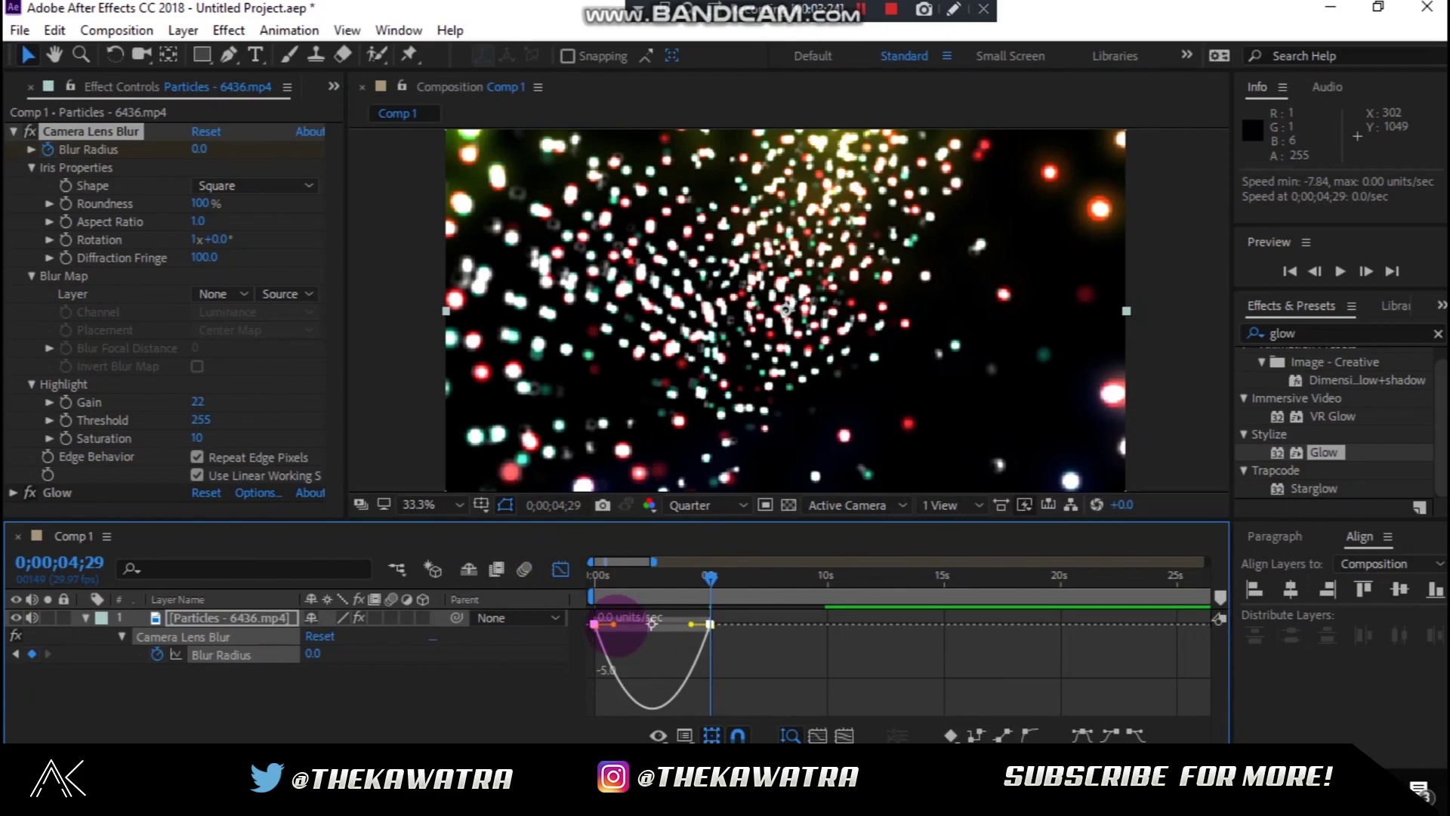
{"action": "left_click_drag", "start_coordinate": [652, 624], "coordinate": [794, 640]}
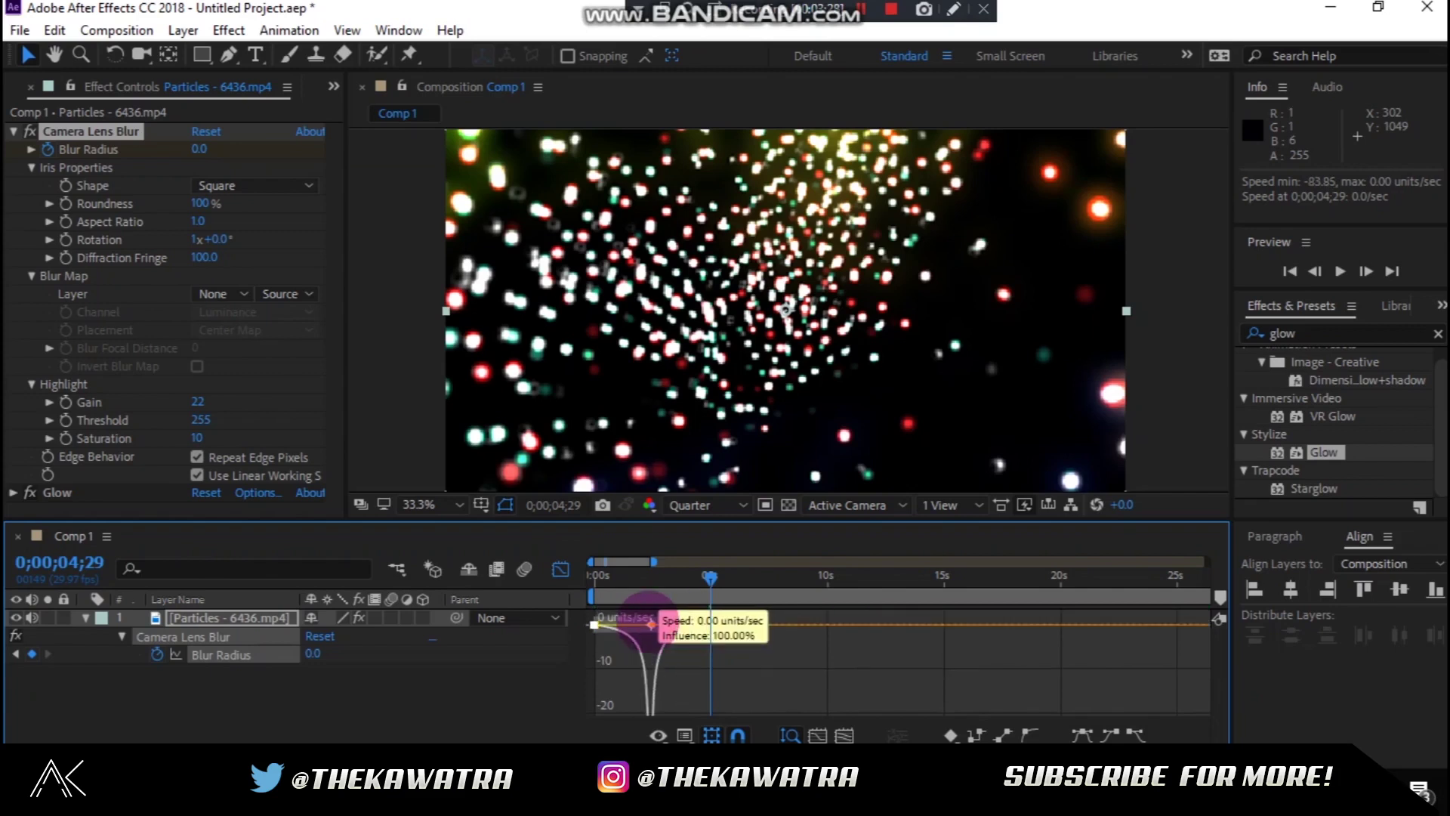
{"action": "right_click", "coordinate": [794, 639]}
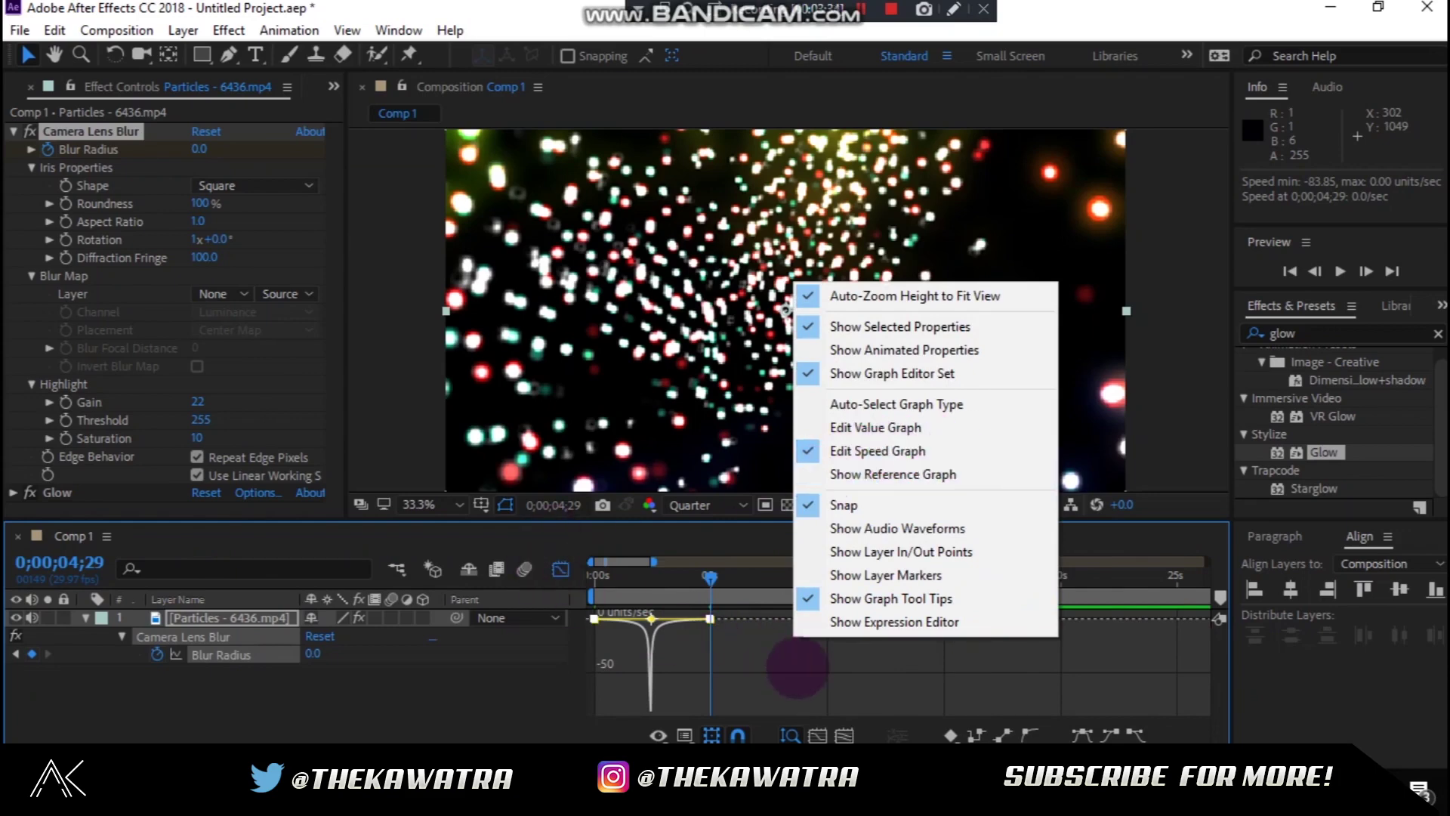
{"action": "left_click", "coordinate": [798, 669]}
{"action": "left_click", "coordinate": [560, 568]}
- Hide the animated properties and play Comp 1 from the start, then stop playback
{"action": "key", "text": "Home"}
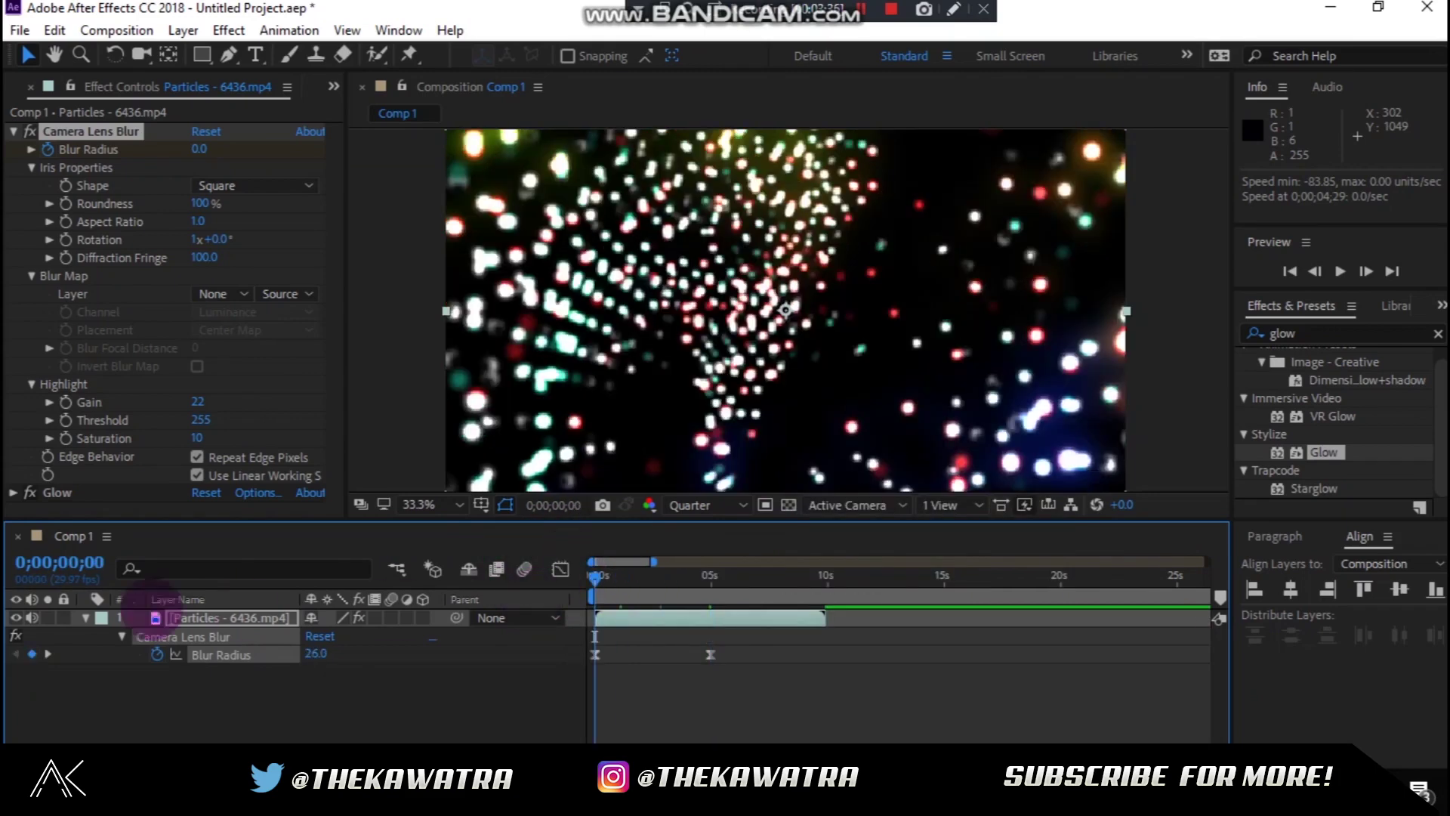
{"action": "key", "text": "u"}
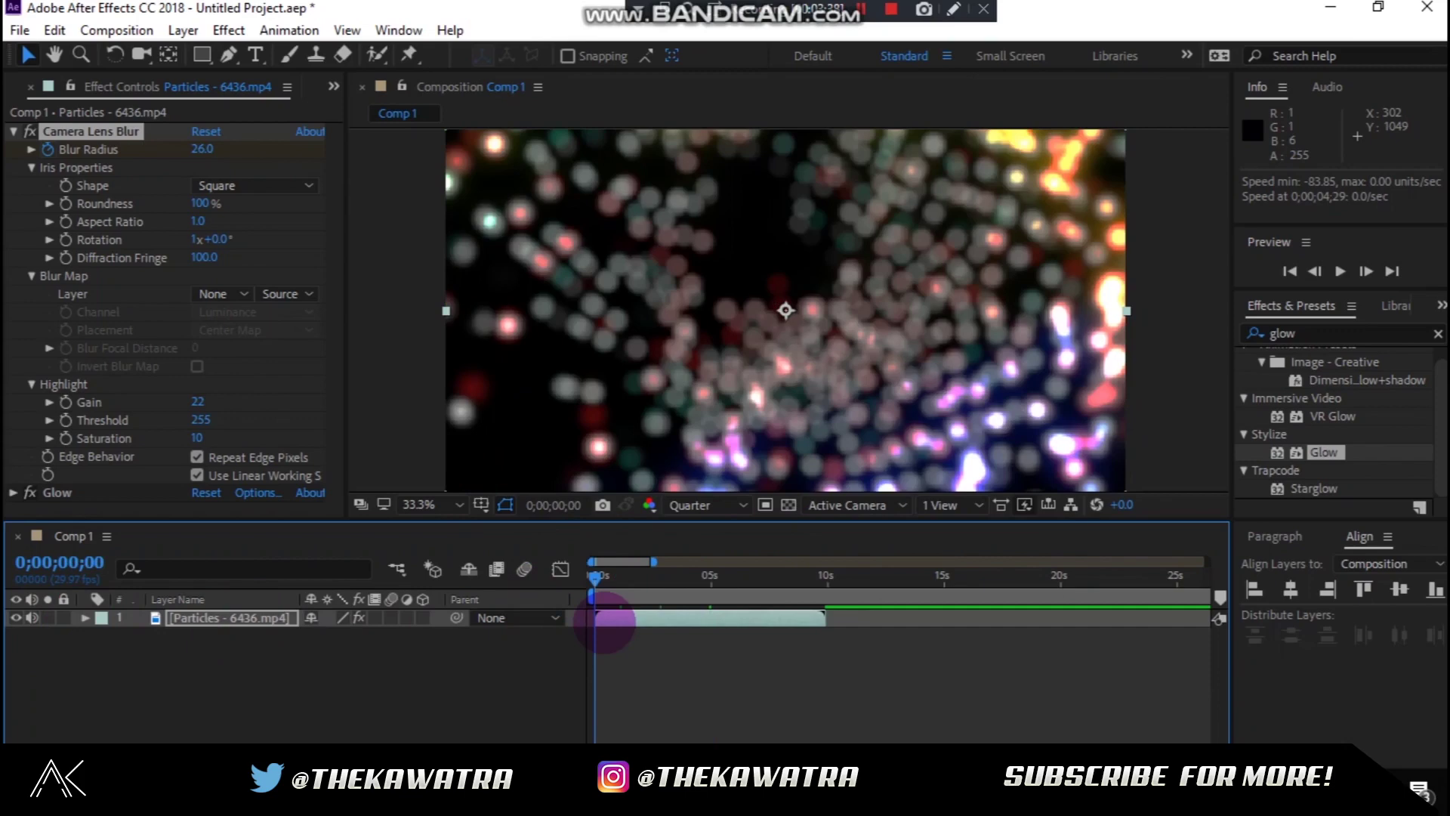
{"action": "key", "text": "space"}
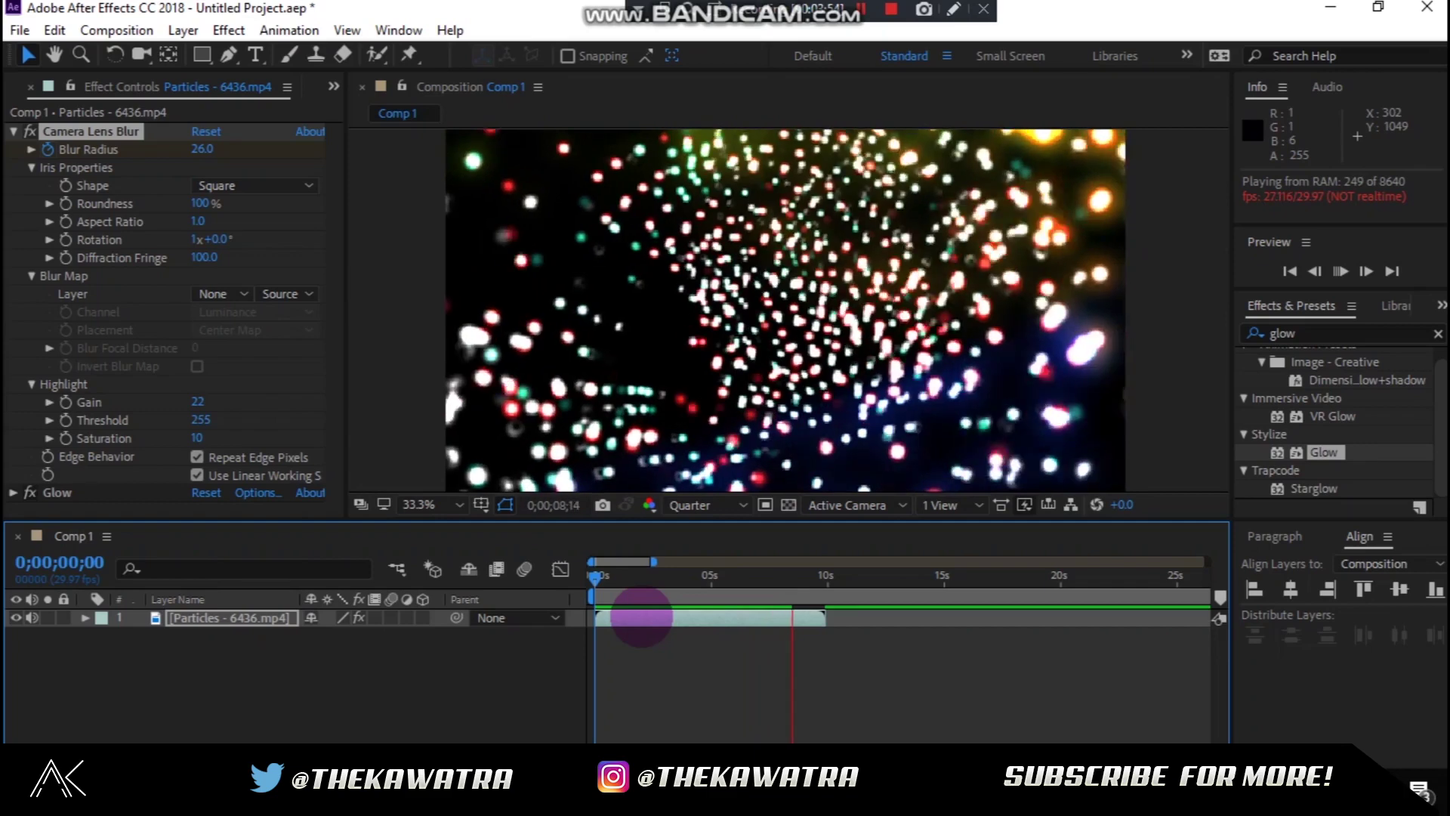
{"action": "key", "text": "space"}
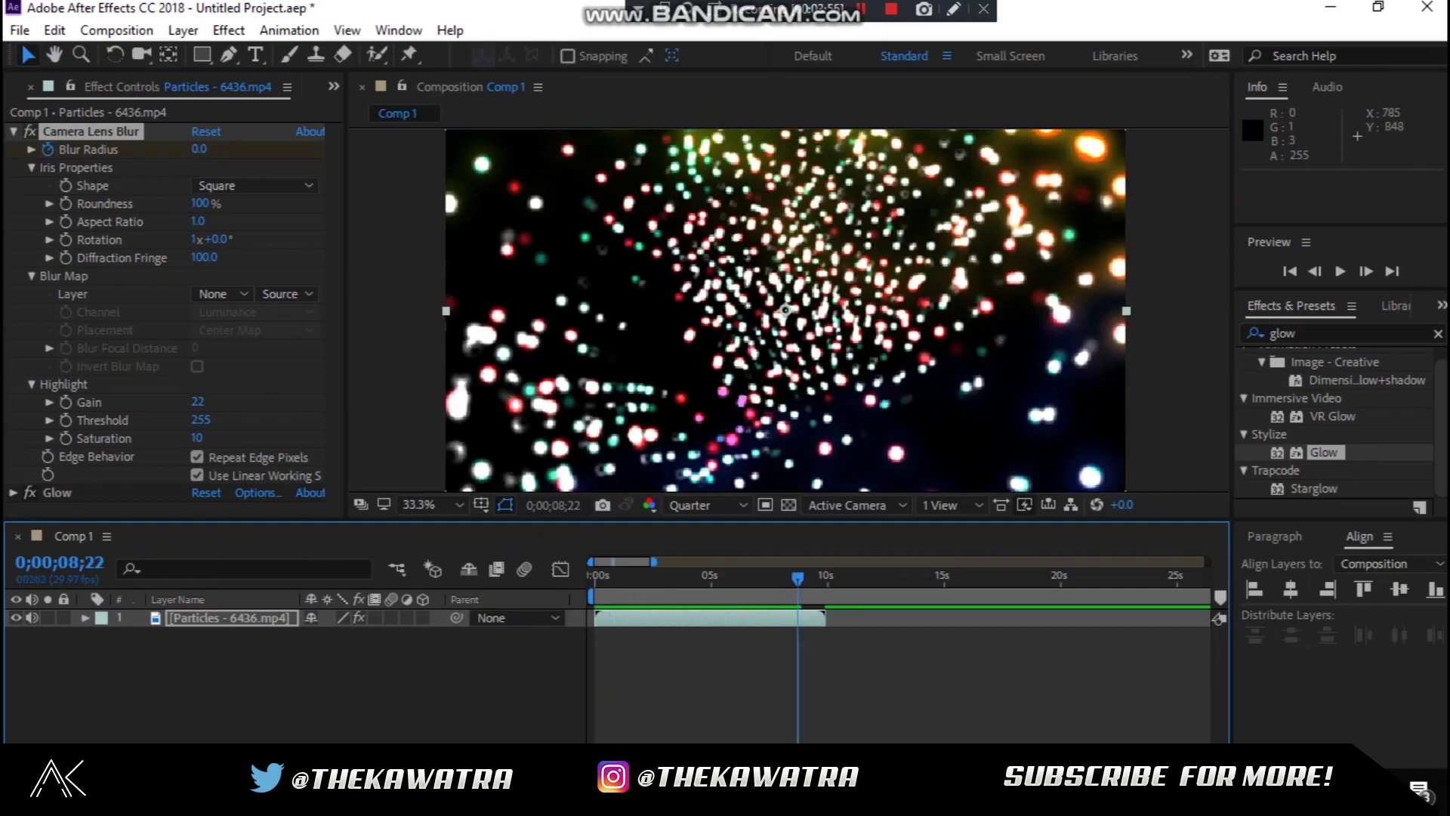